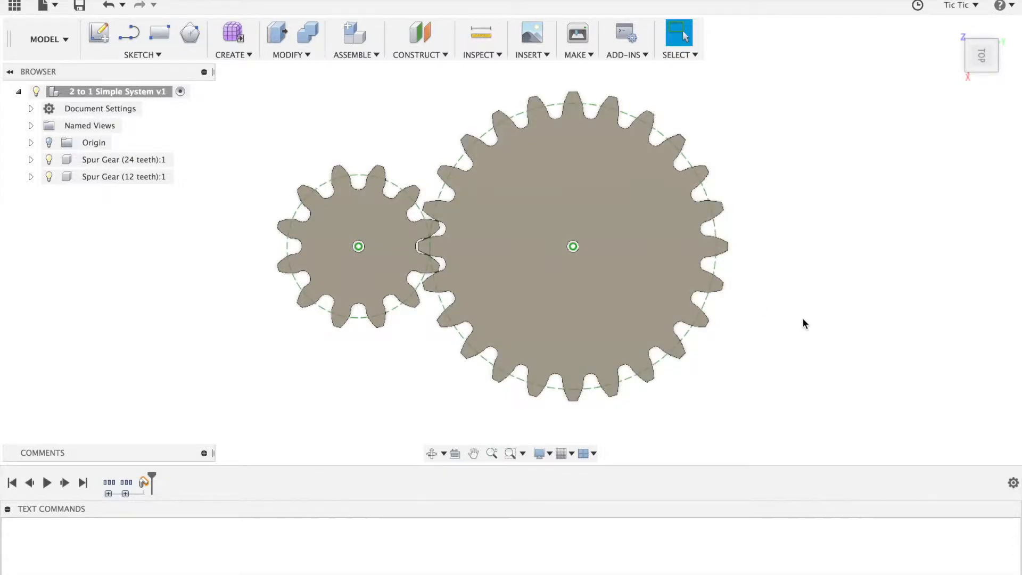
- Sketch a two-point rectangle about 13.3 by 11.7 mm around the center hole on the 24-tooth gear's top face
left_click(160, 34)
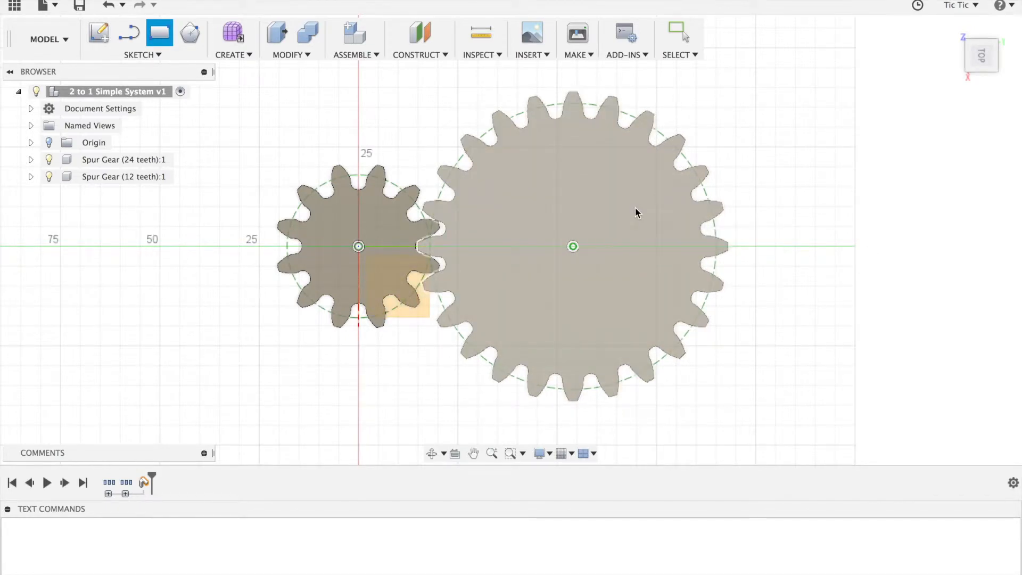
left_click(635, 208)
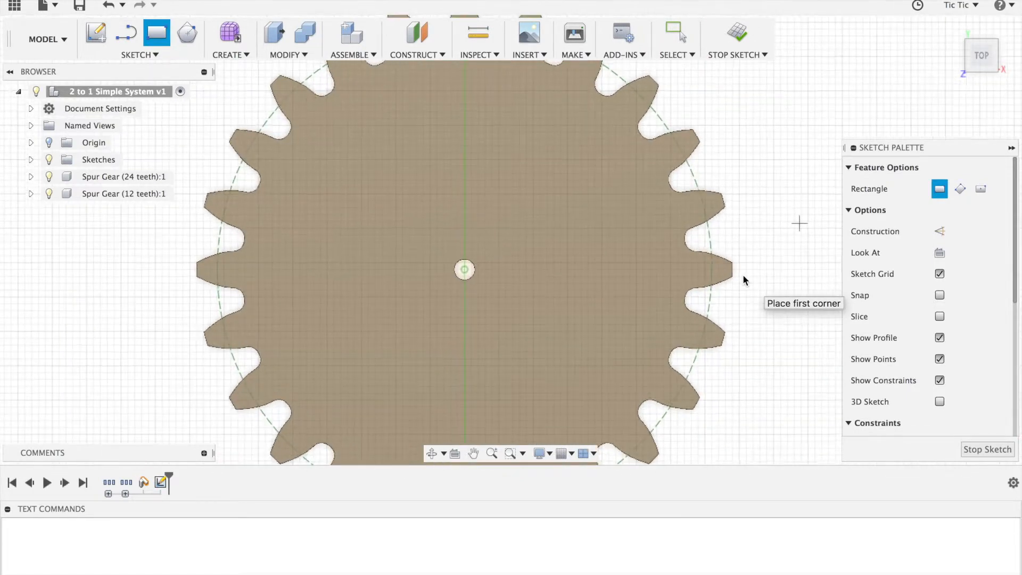
left_click(423, 241)
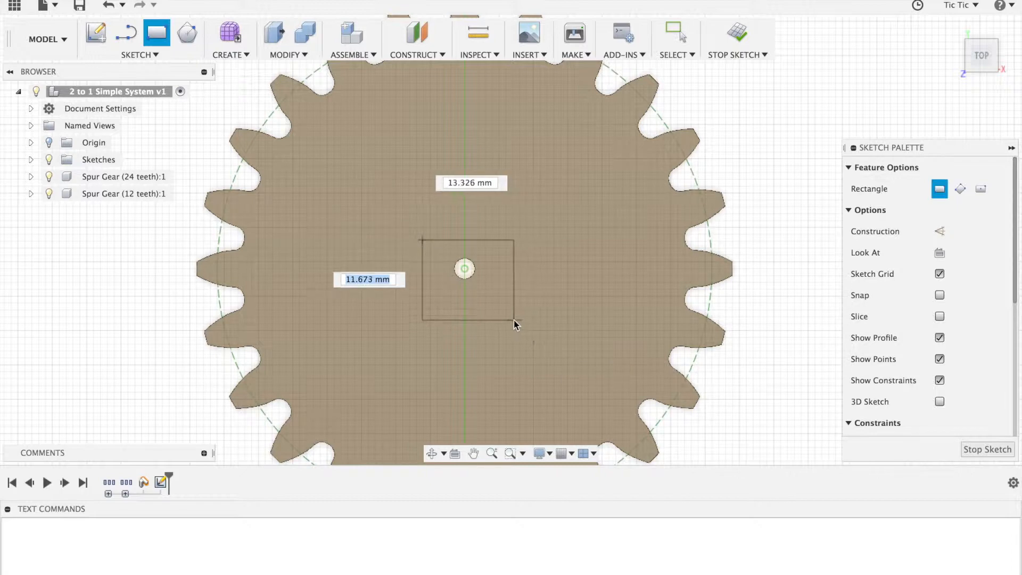
left_click(514, 320)
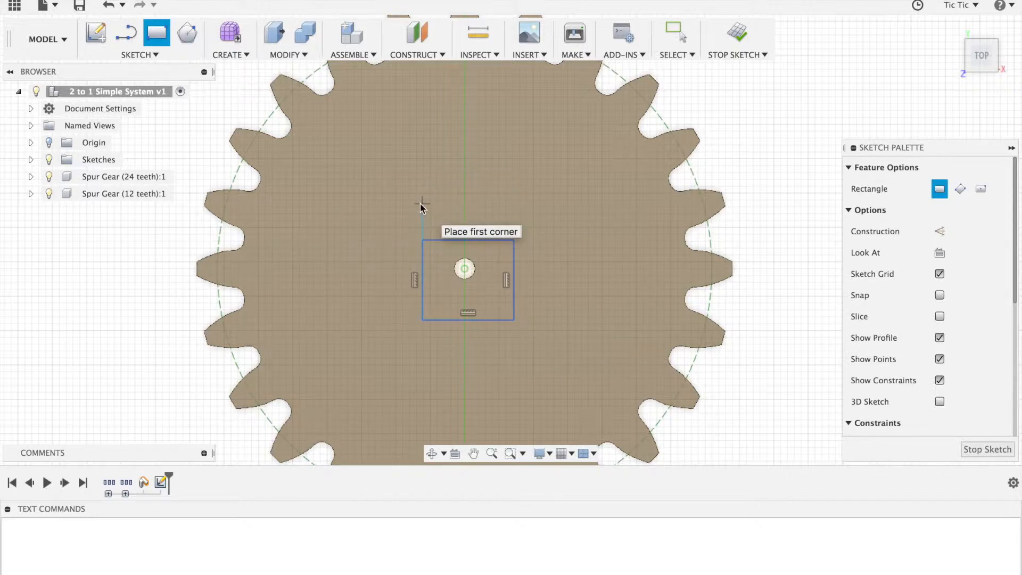
- Dimension the rectangle's height and width to 10 mm each
left_click(148, 54)
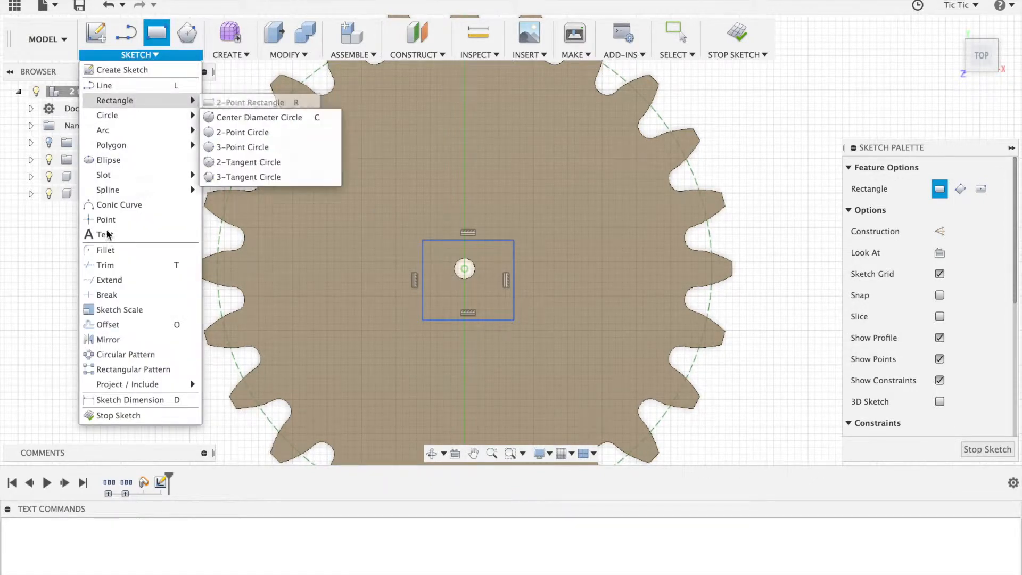
left_click(129, 400)
left_click(422, 275)
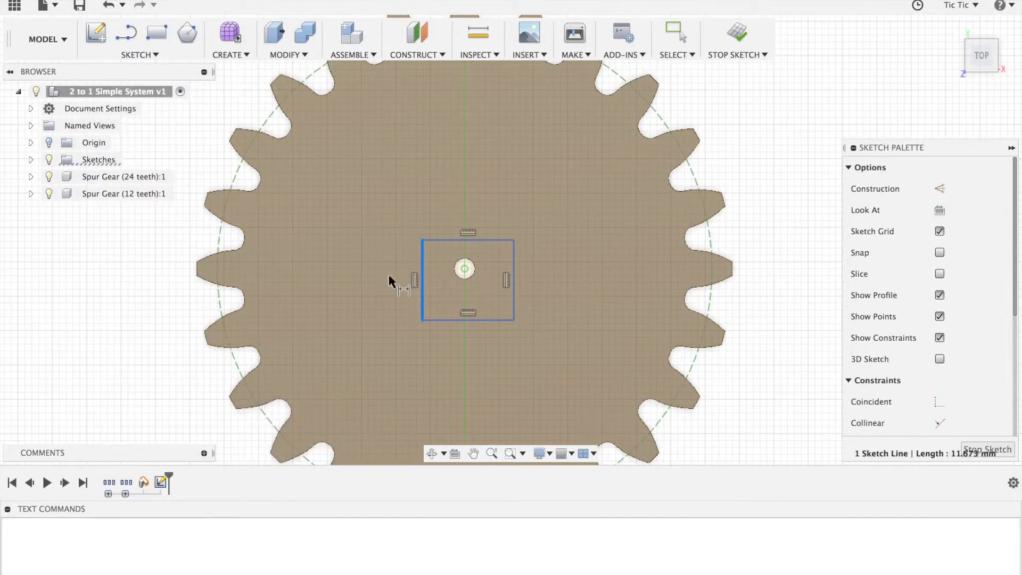
left_click(359, 279)
type("10")
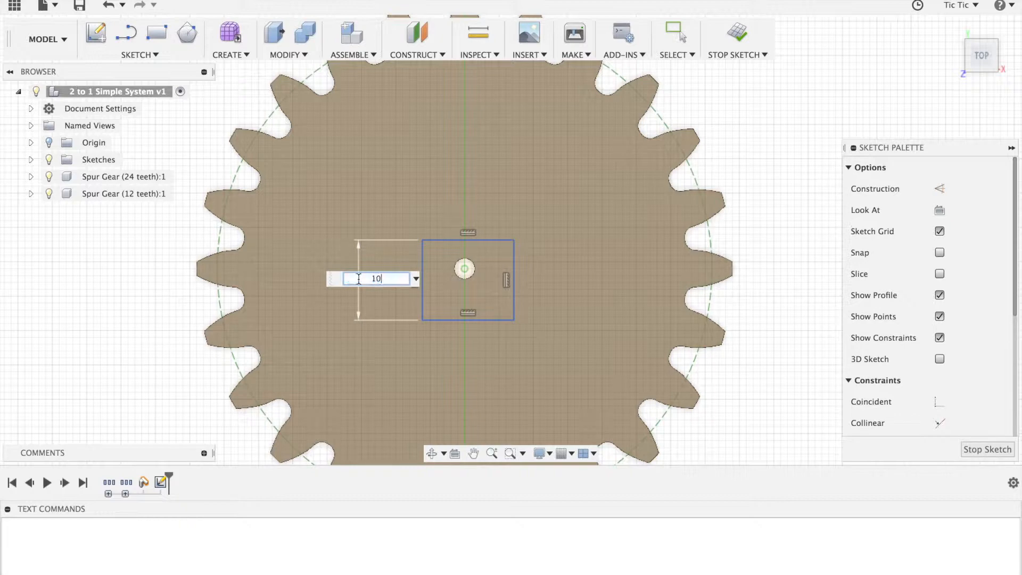
key("Return")
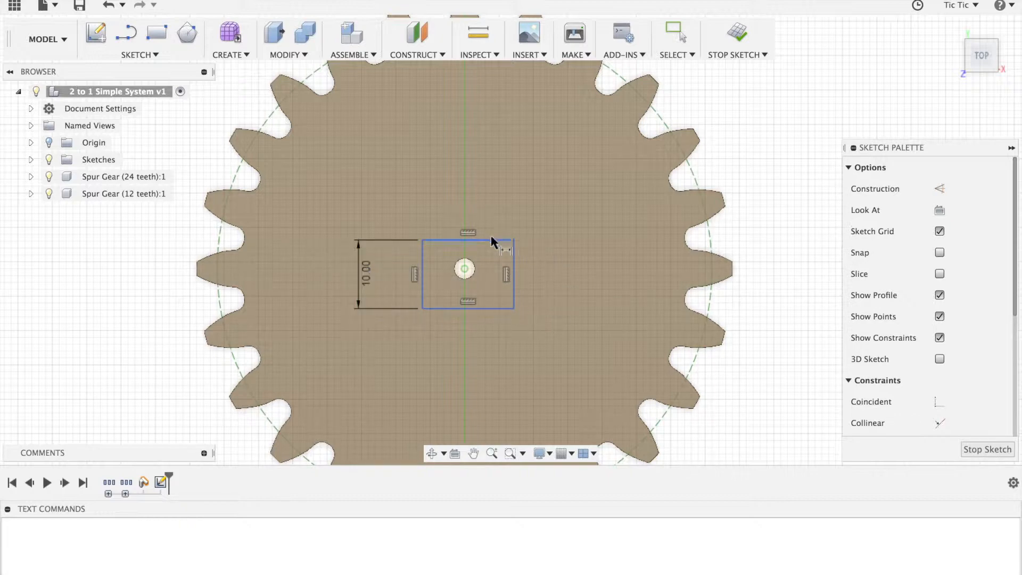
left_click(490, 240)
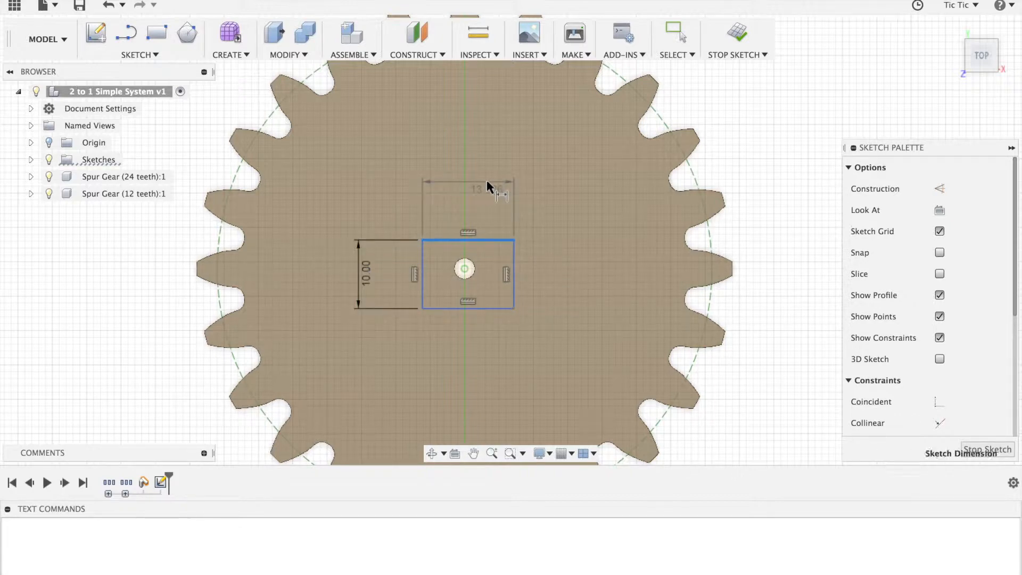
left_click(487, 181)
type("10")
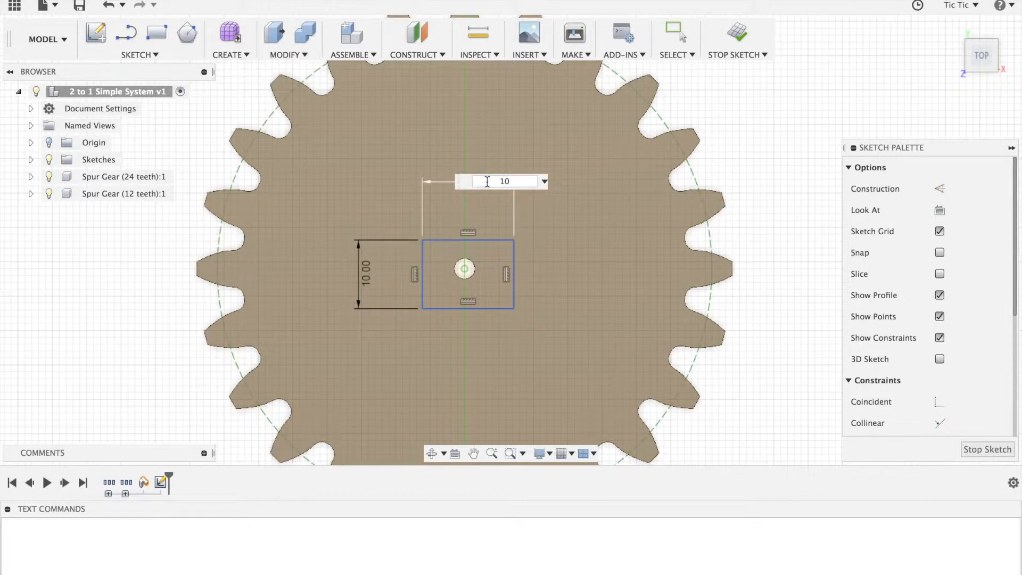
key("Return")
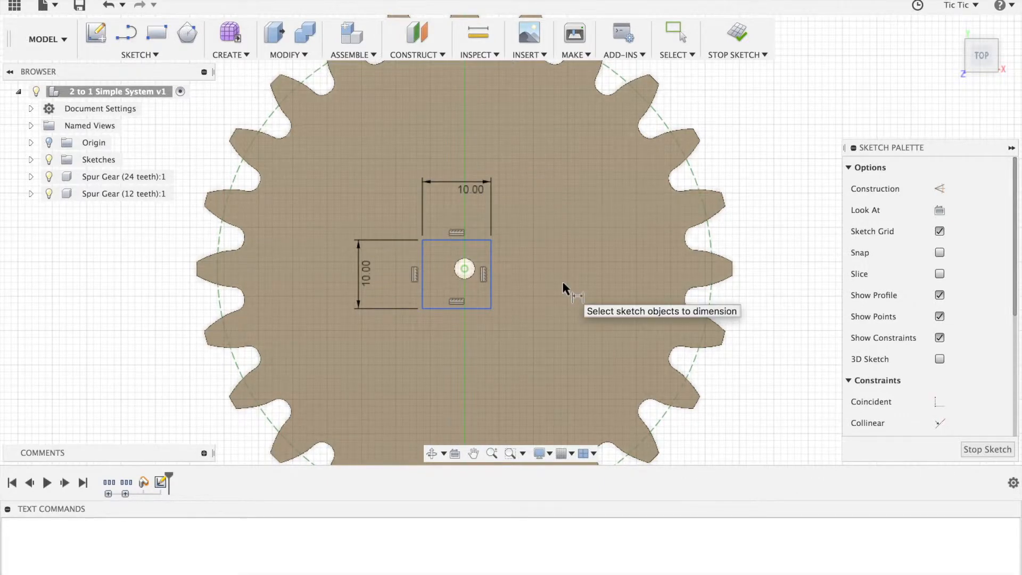
- Center the square on the gear's hole with 5 mm horizontal and vertical dimensions from the center point, and finish the sketch
scroll(562, 281, "up", 3)
left_click(414, 249)
left_click(458, 315)
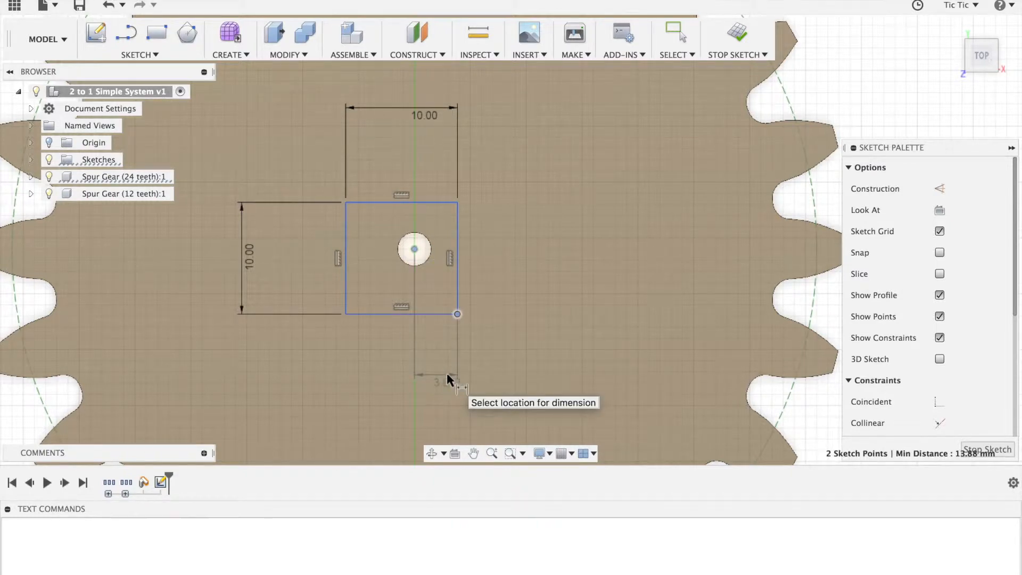
left_click(447, 378)
type("5")
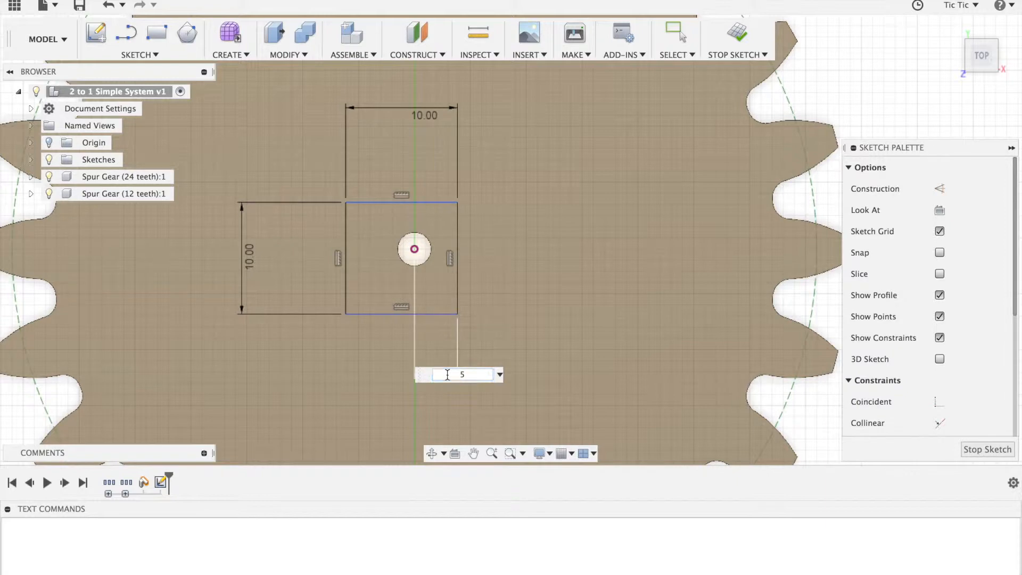
key("Return")
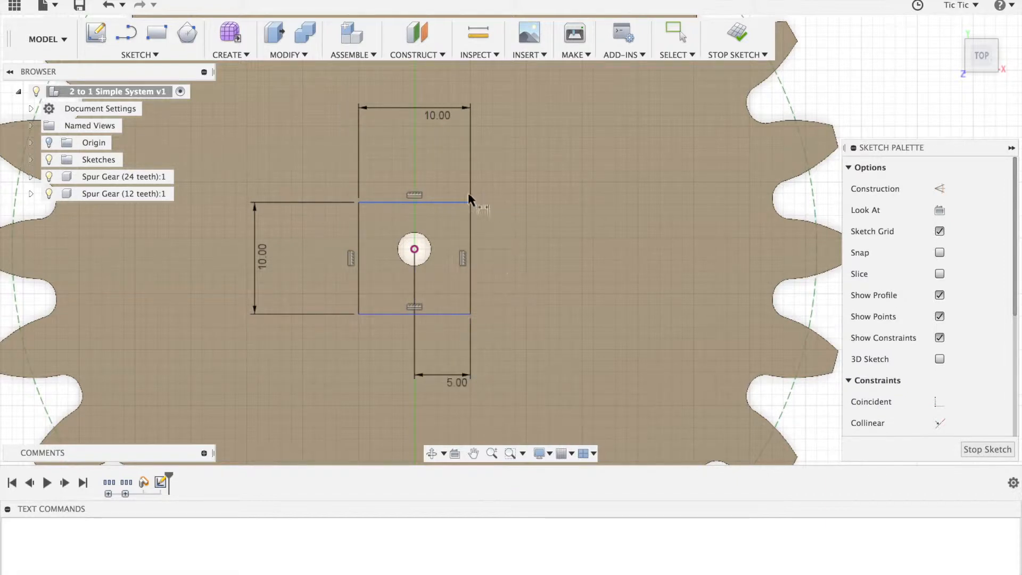
left_click(453, 203)
left_click(414, 249)
left_click(512, 232)
type("5")
key("Return")
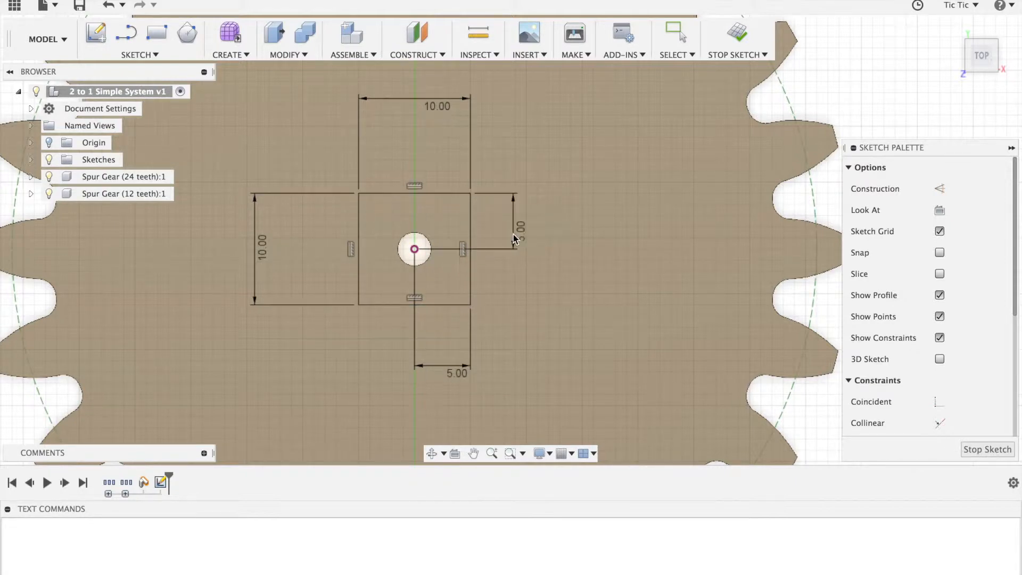
left_click(737, 32)
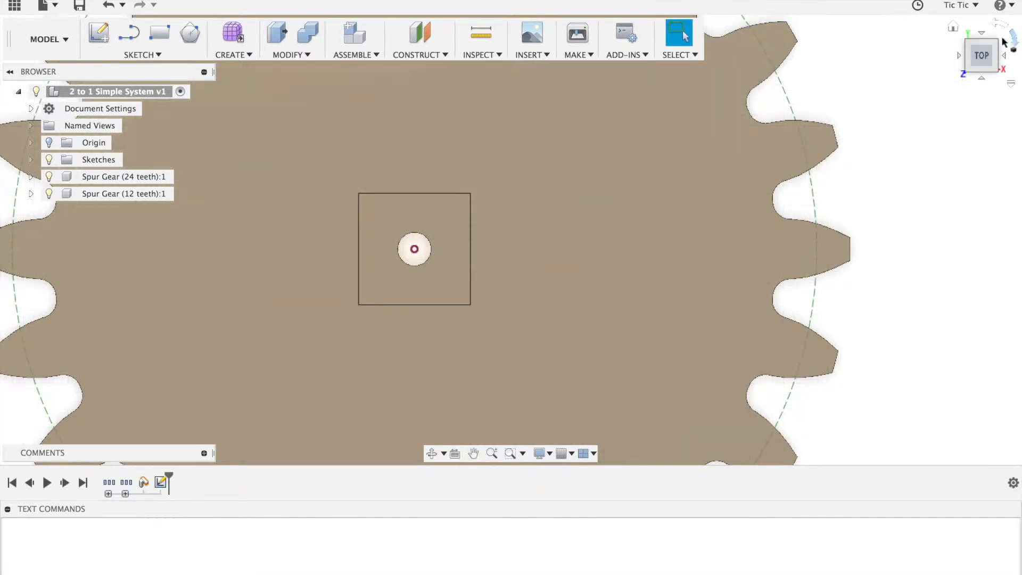
- Cut the square profile through the 24-tooth gear with a one-sided extrusion of -24 mm
left_click(953, 27)
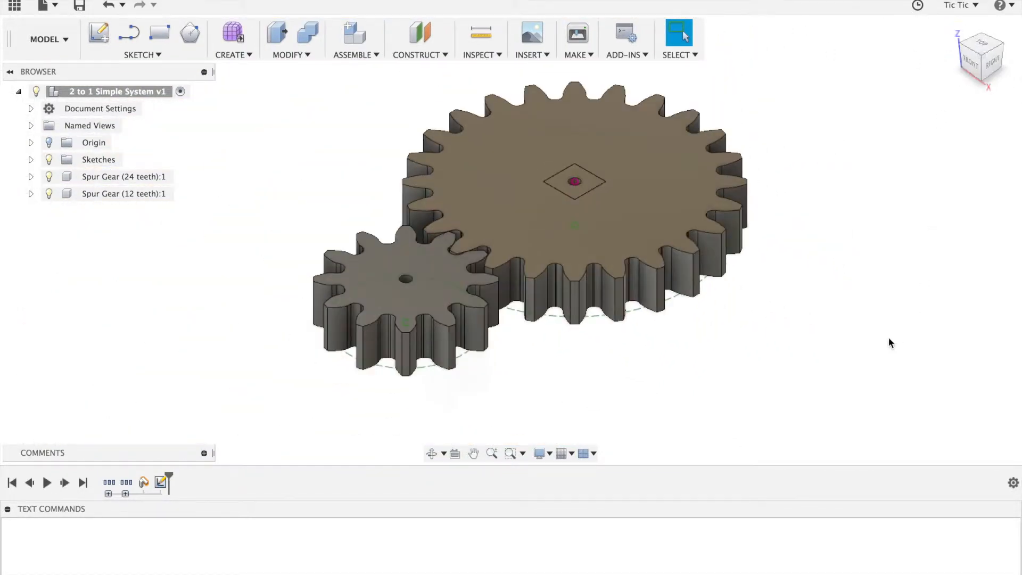
scroll(889, 337, "up", 3)
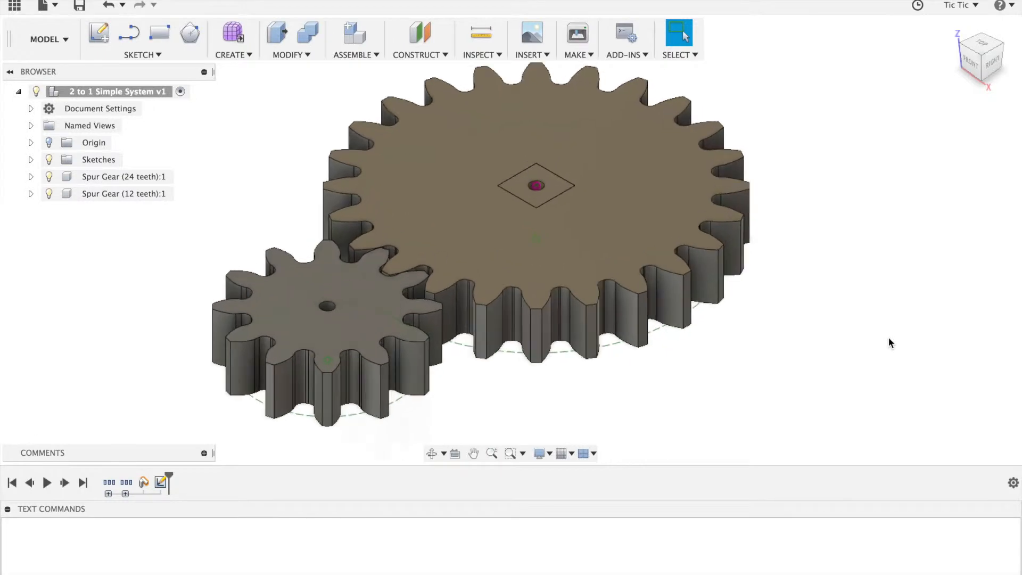
scroll(889, 337, "left", 2)
scroll(888, 339, "left", 2)
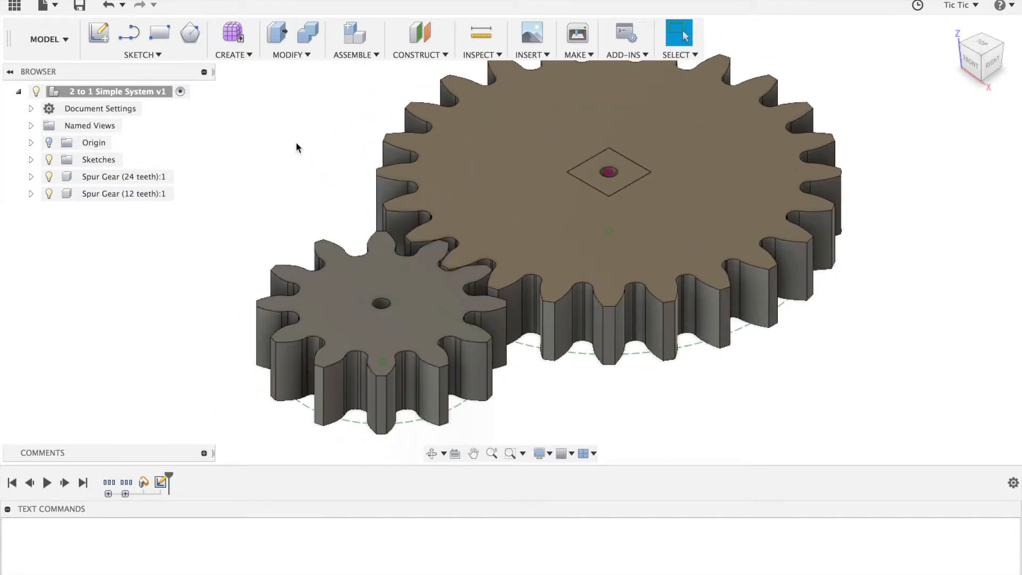
left_click(274, 36)
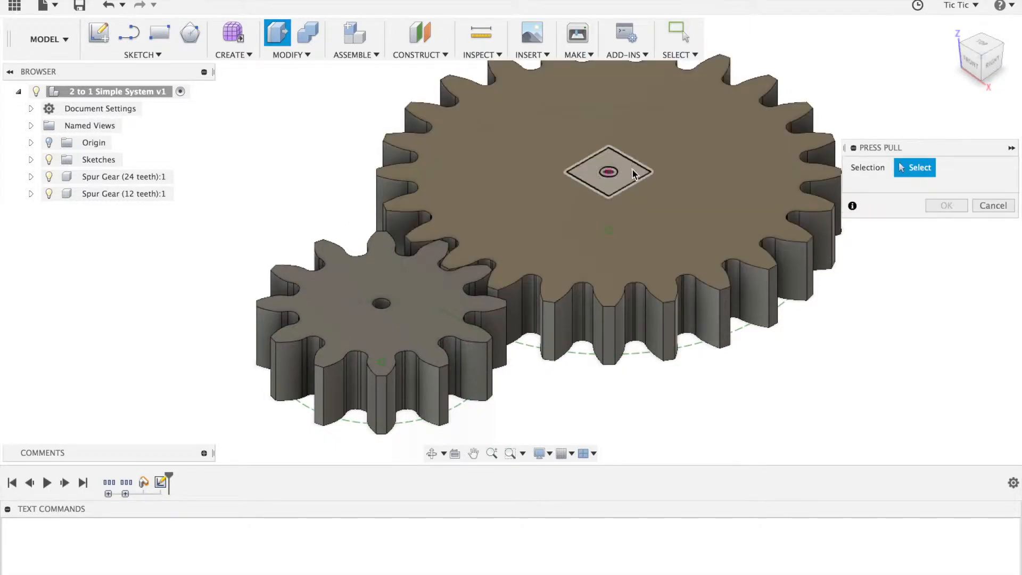
left_click(633, 173)
left_click_drag(604, 156, 601, 297)
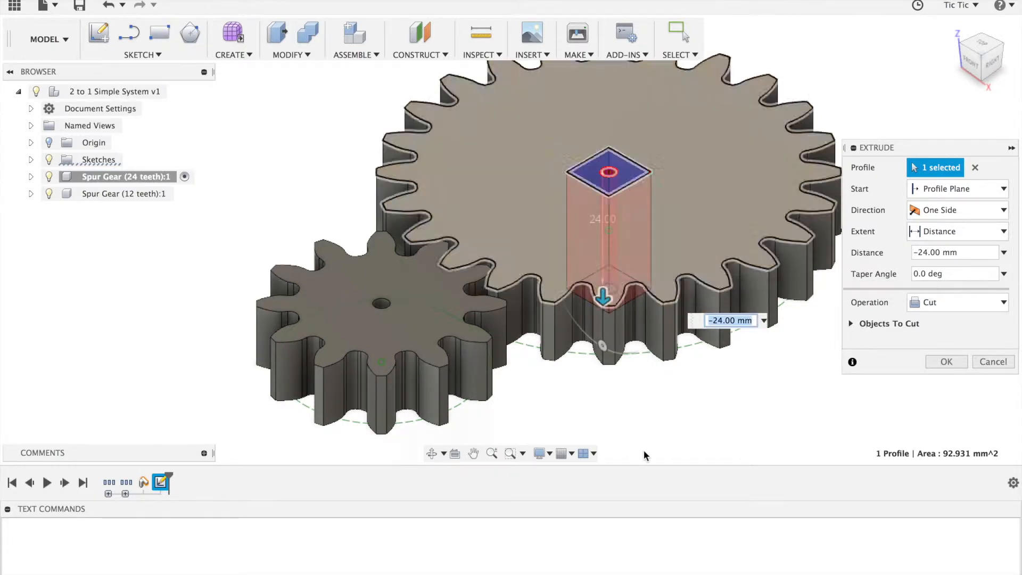
left_click(949, 362)
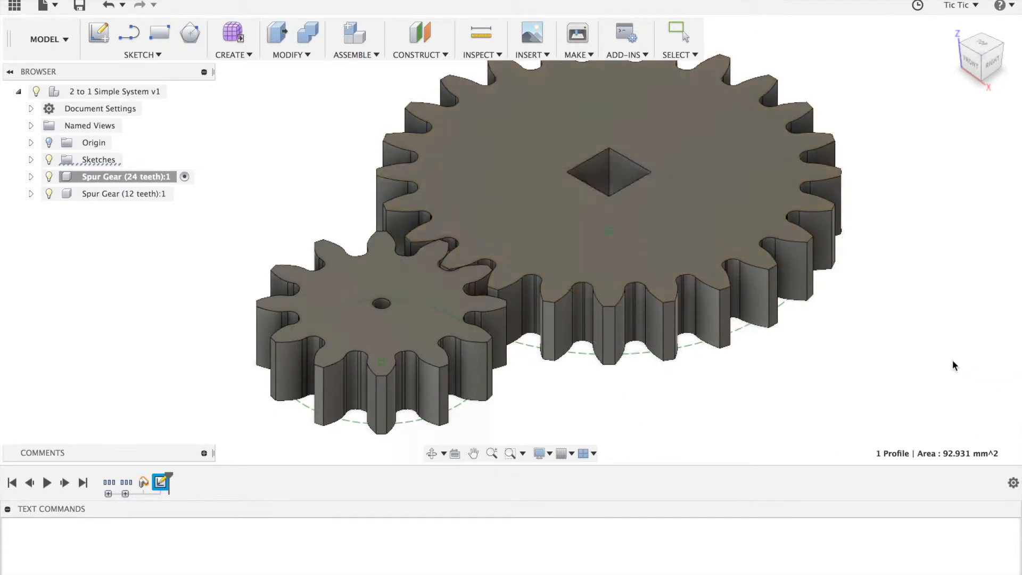
left_click(982, 48)
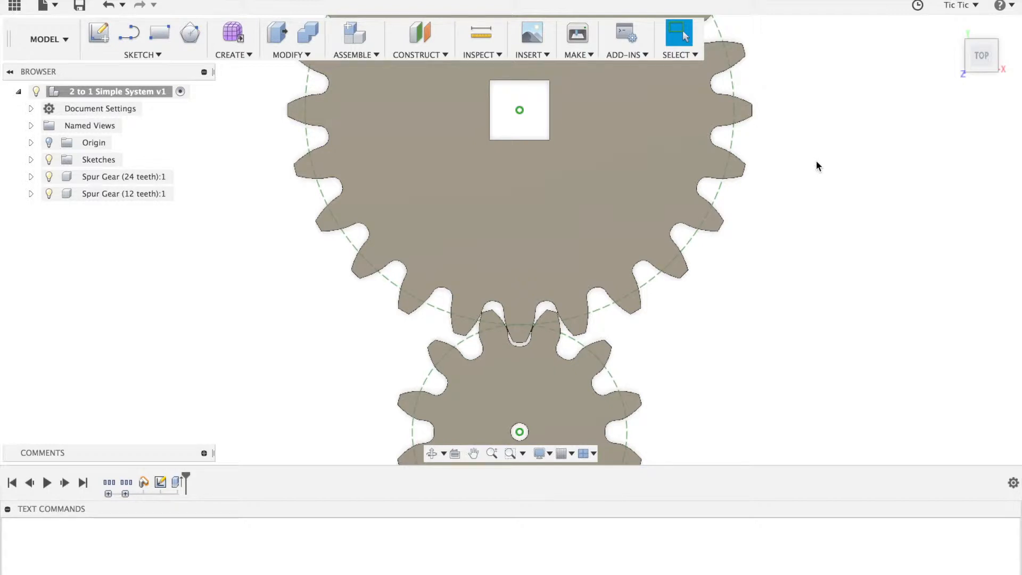
scroll(816, 161, "down", 5)
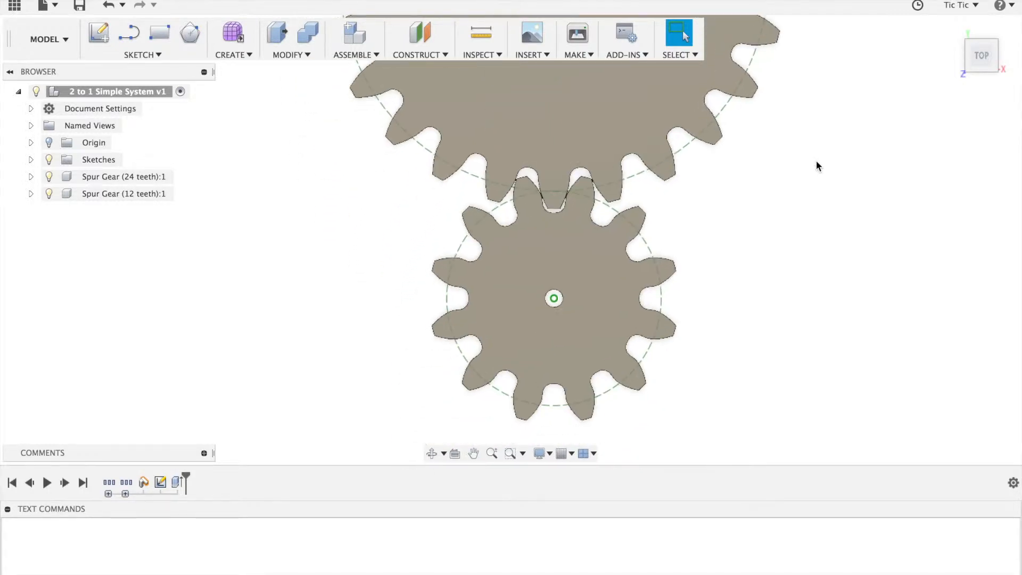
key("r")
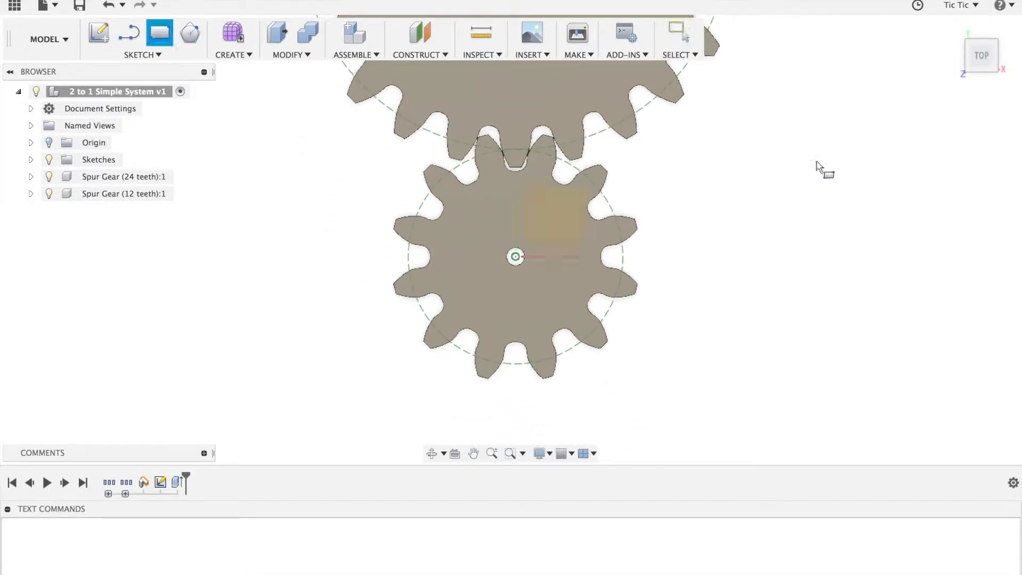
left_click(550, 305)
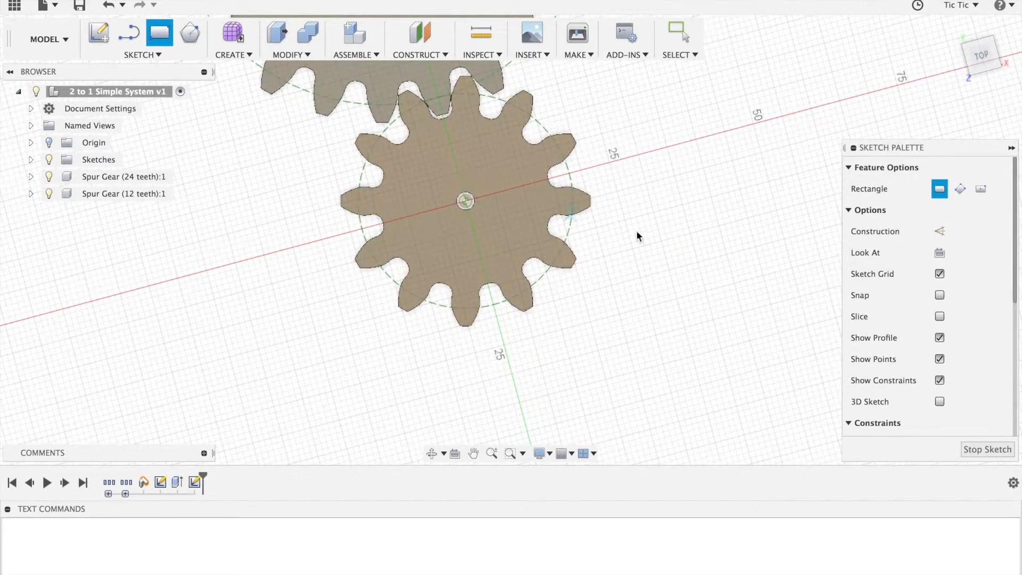
key("Escape")
key("super+z")
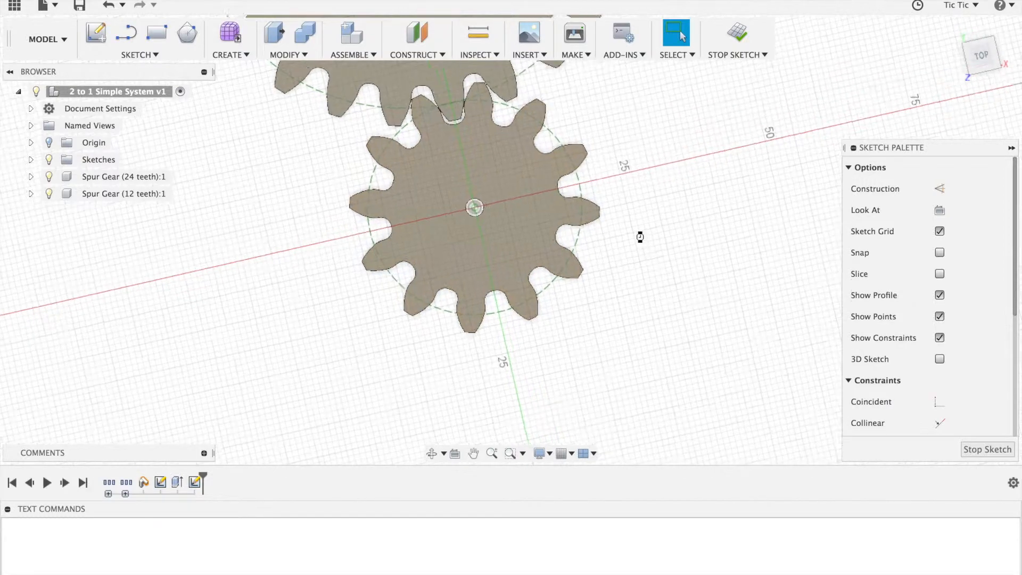
- Sketch a 10 by 10 mm two-point rectangle around the center hole on the 12-tooth gear's top face
key("r")
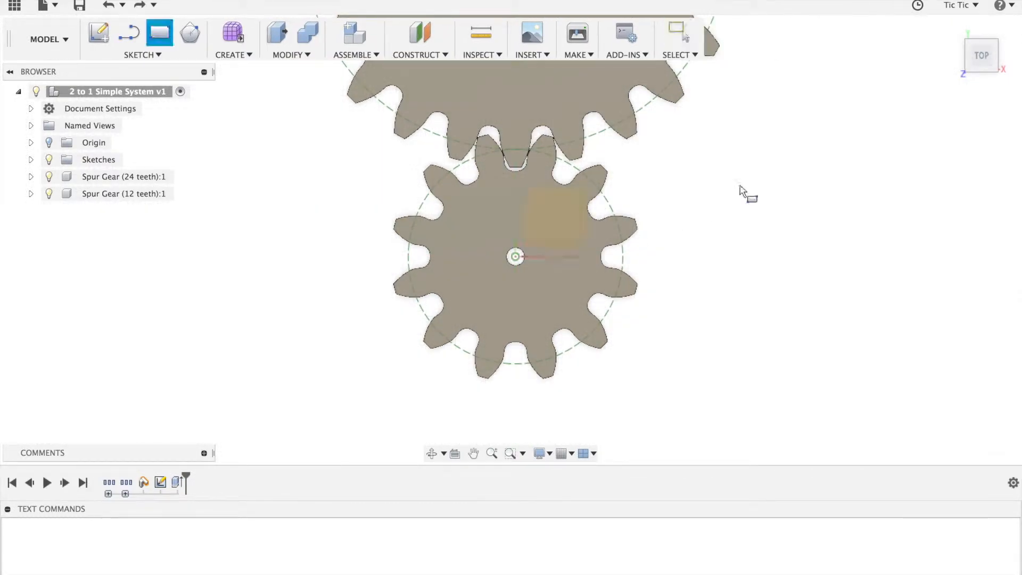
left_click(559, 218)
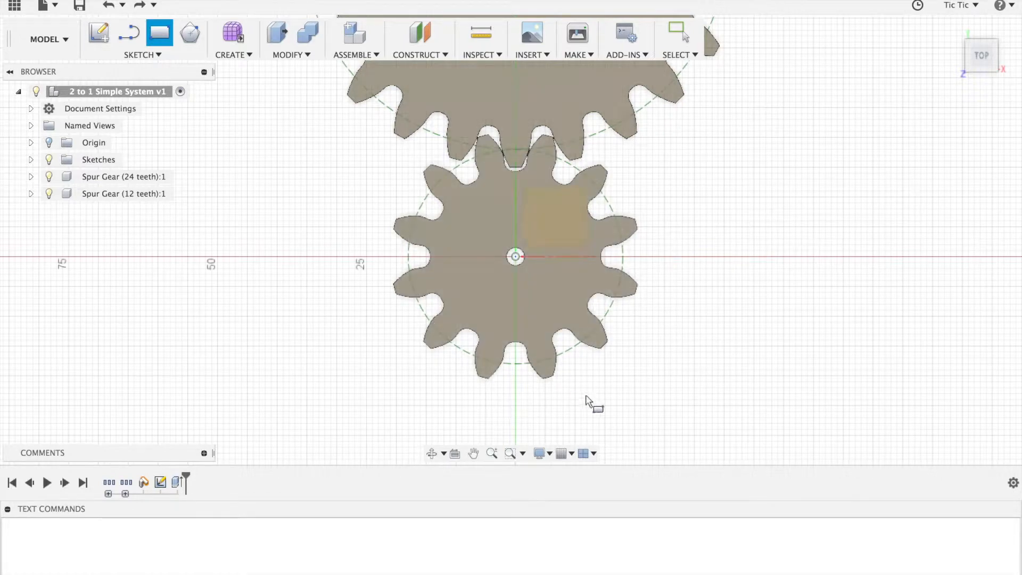
left_click(544, 187)
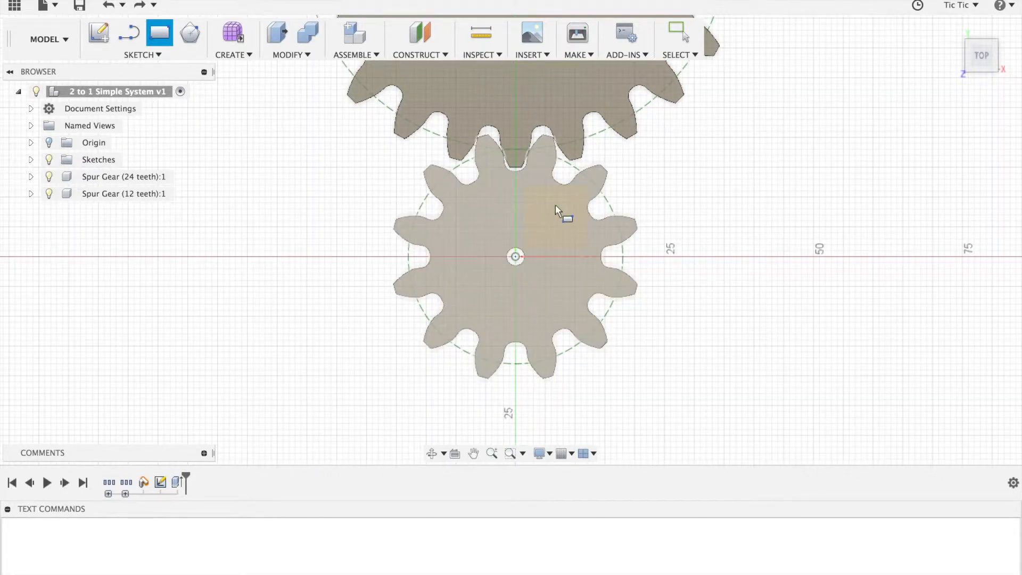
left_click(490, 296)
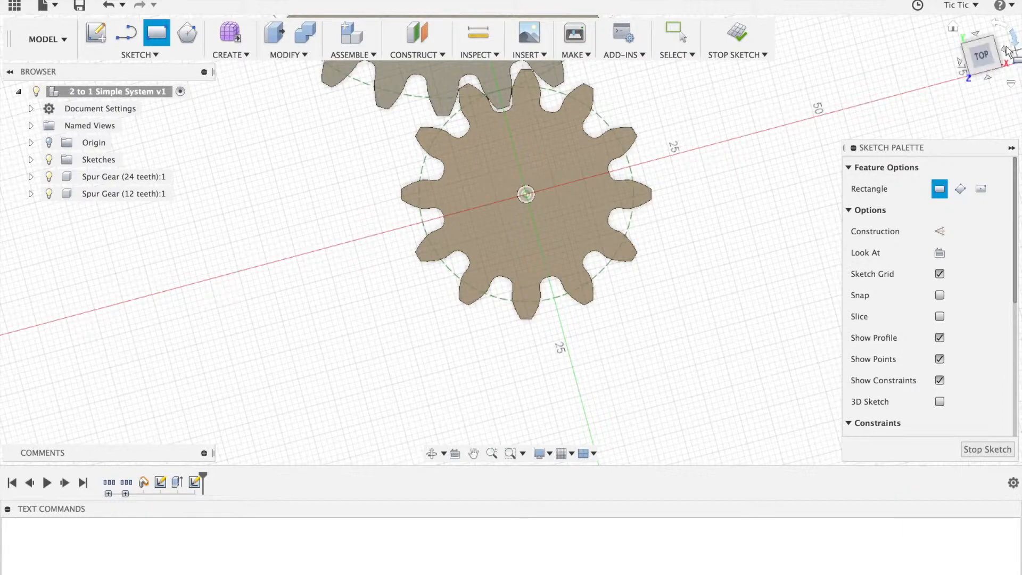
left_click(1017, 44)
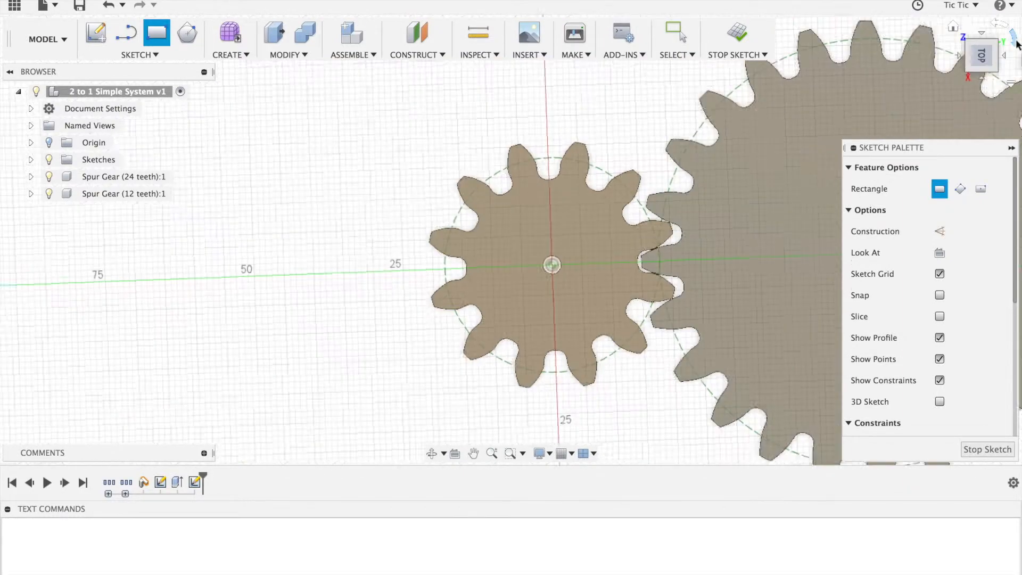
scroll(764, 185, "up", 3)
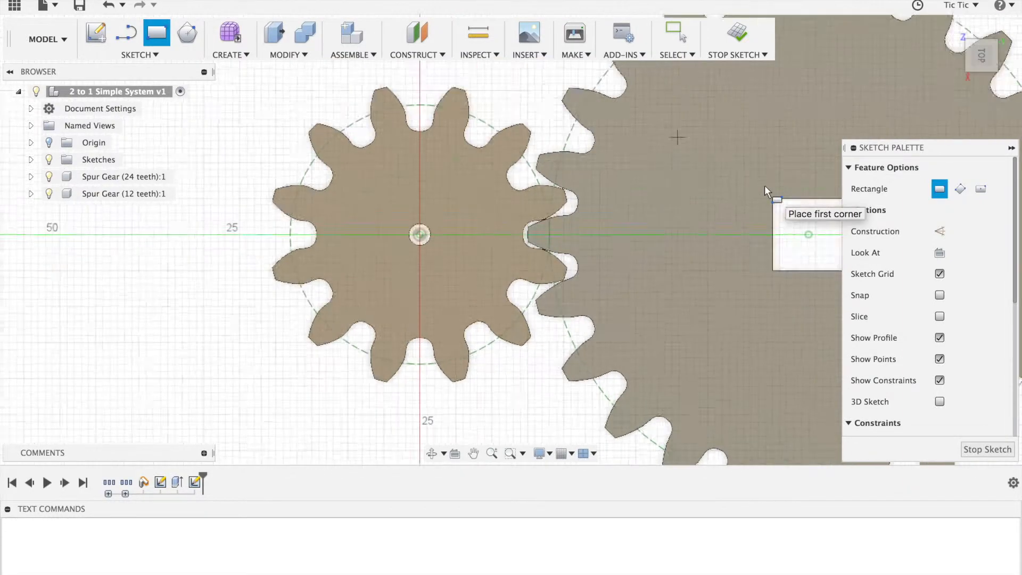
scroll(764, 185, "up", 3)
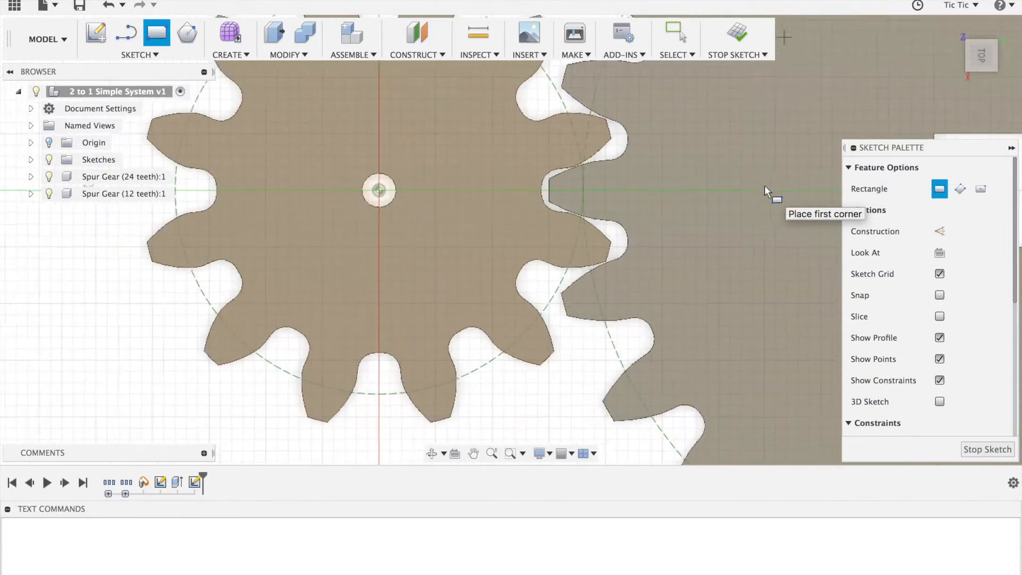
left_click(400, 126)
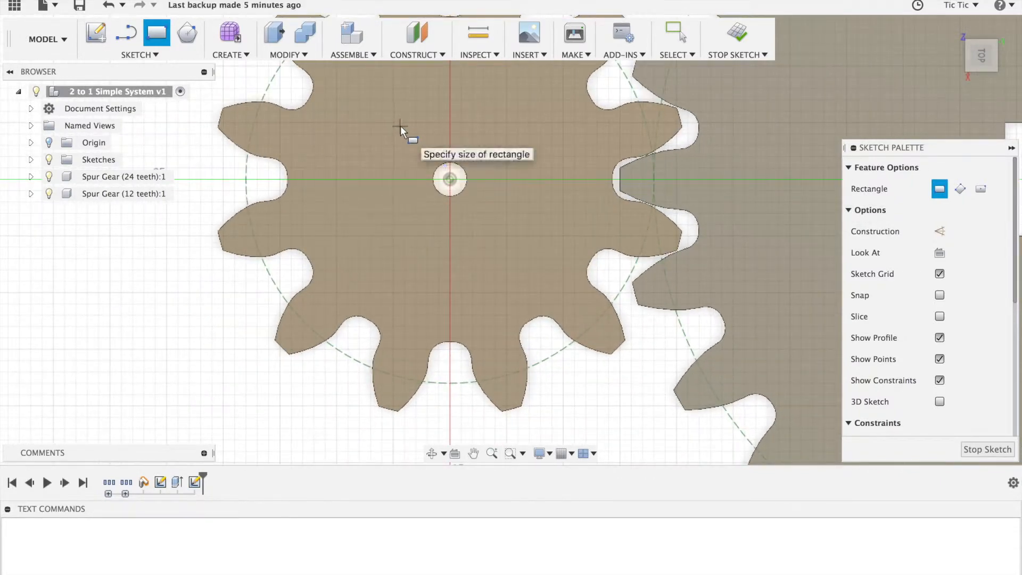
key("Tab")
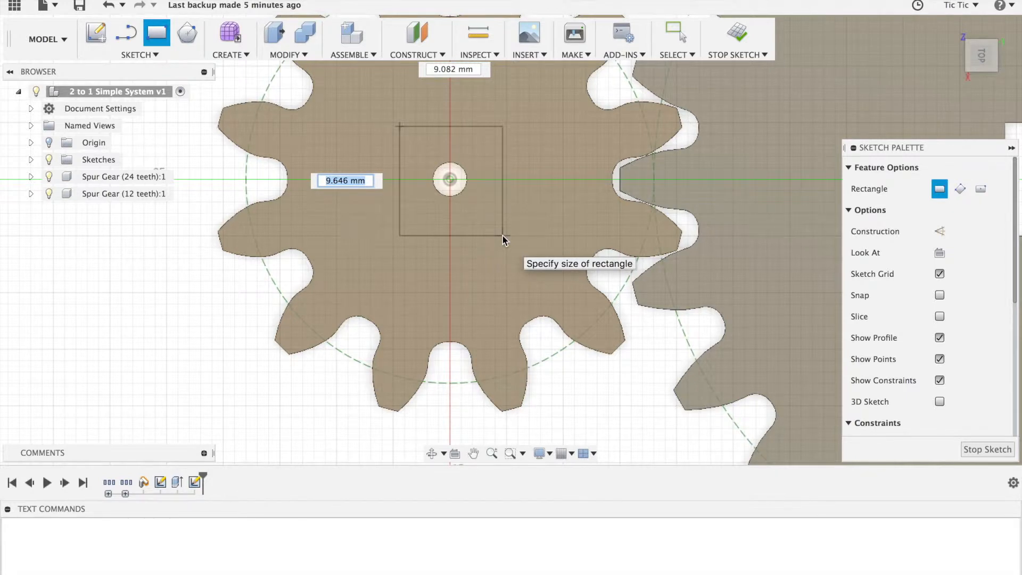
type("10")
key("Tab")
type("10")
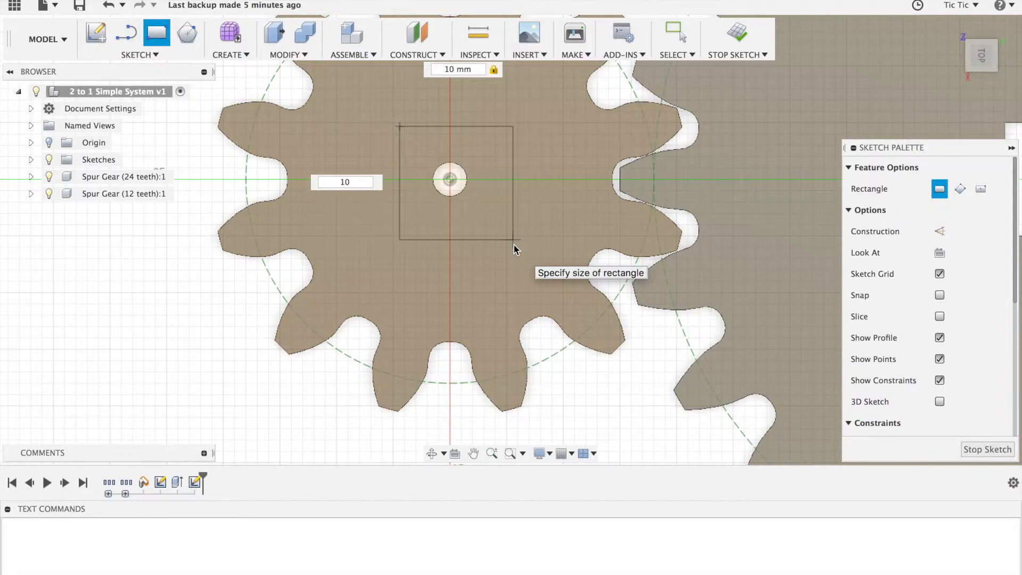
key("Return")
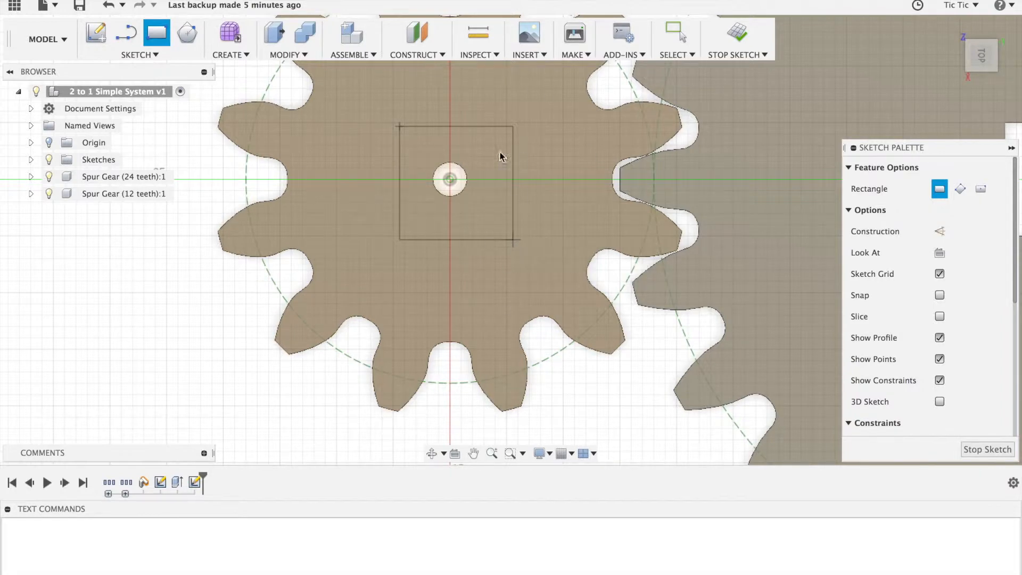
key("Escape")
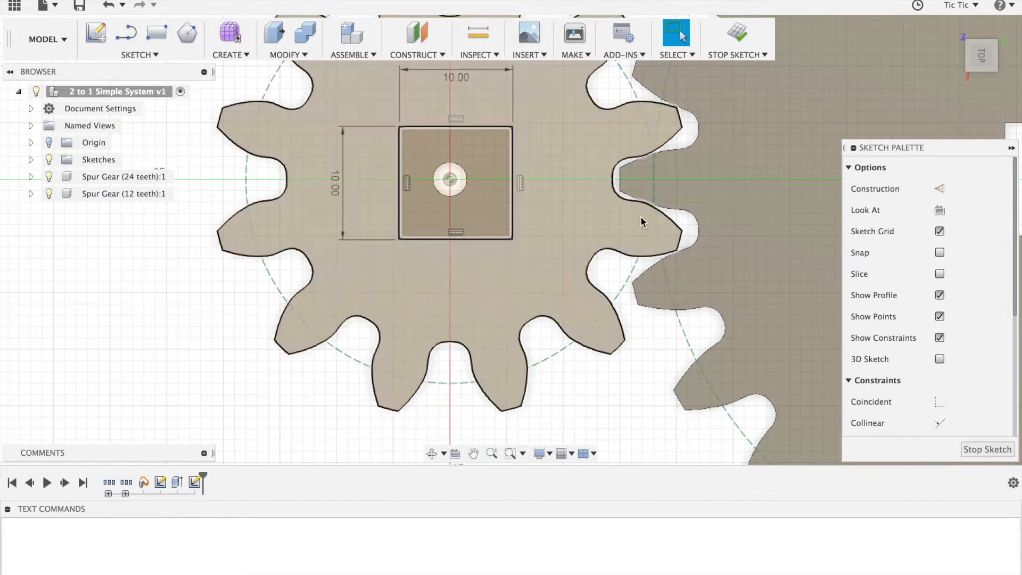
- Dimension the gear's center point to the side of the square facing the 24-tooth gear at 5 mm
key("d")
left_click(450, 180)
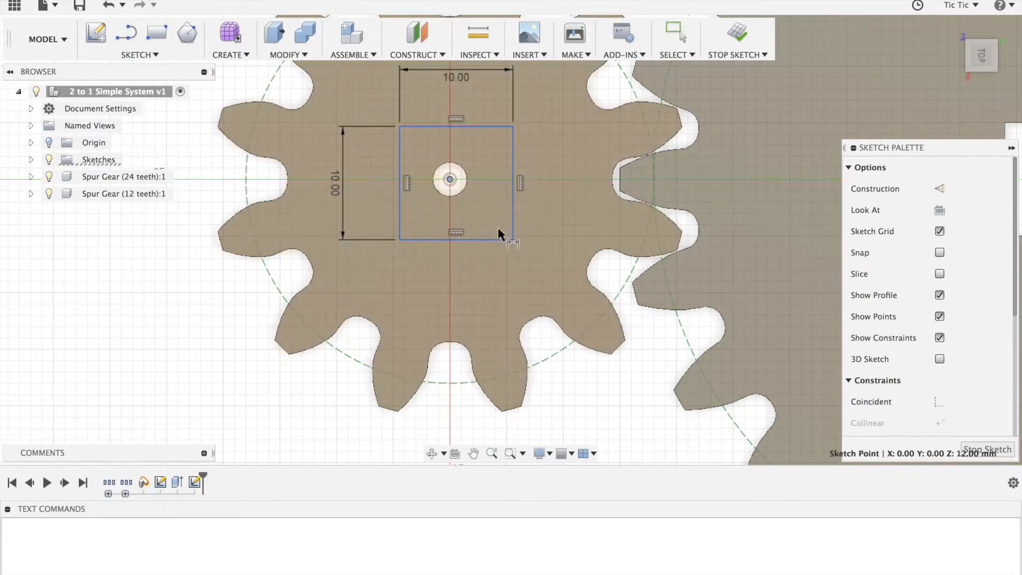
left_click(513, 217)
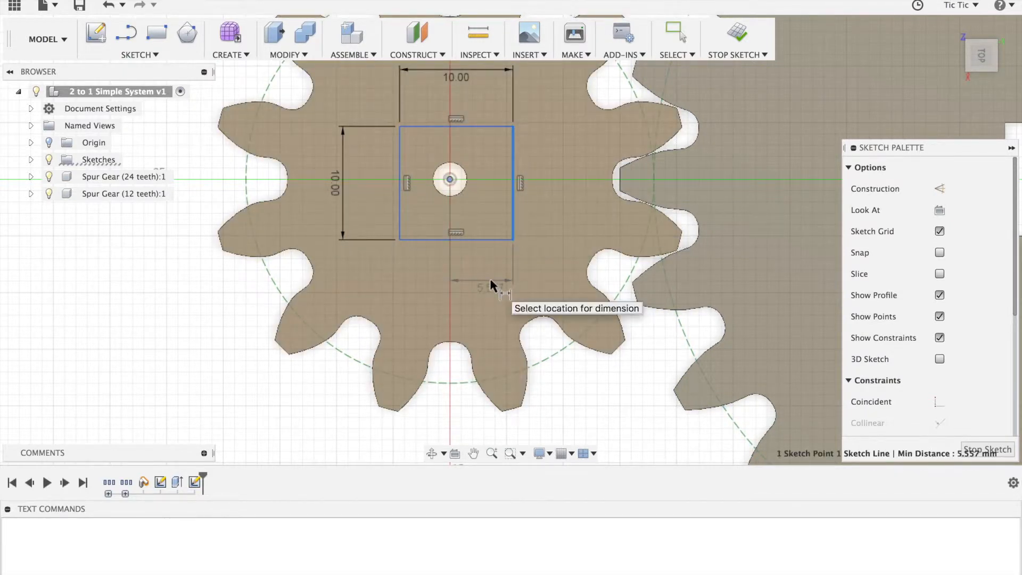
left_click(489, 280)
type("5")
key("Return")
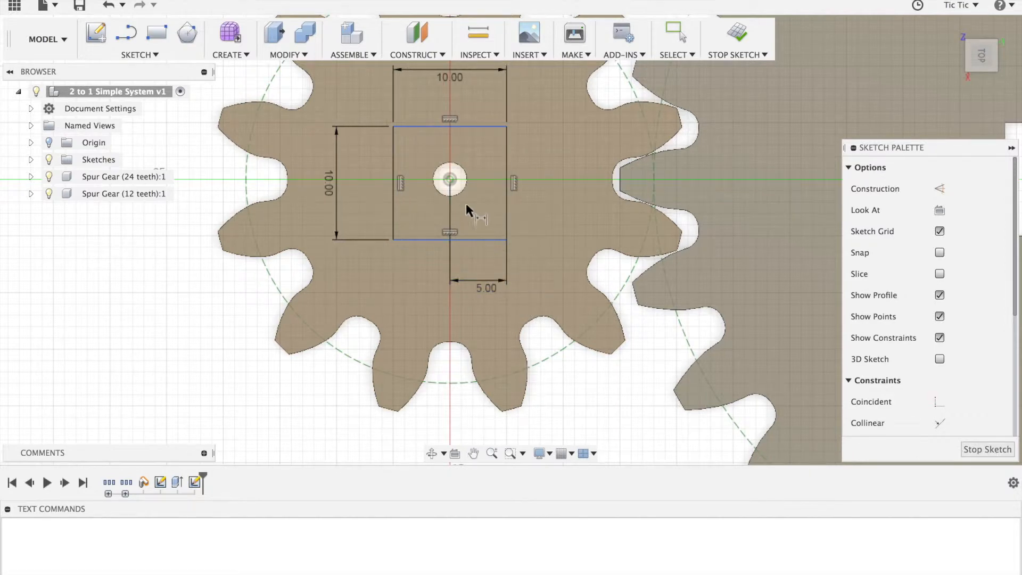
- Set a perpendicular 5 mm dimension from the center point to the square's lower edge, and finish the sketch
left_click(450, 180)
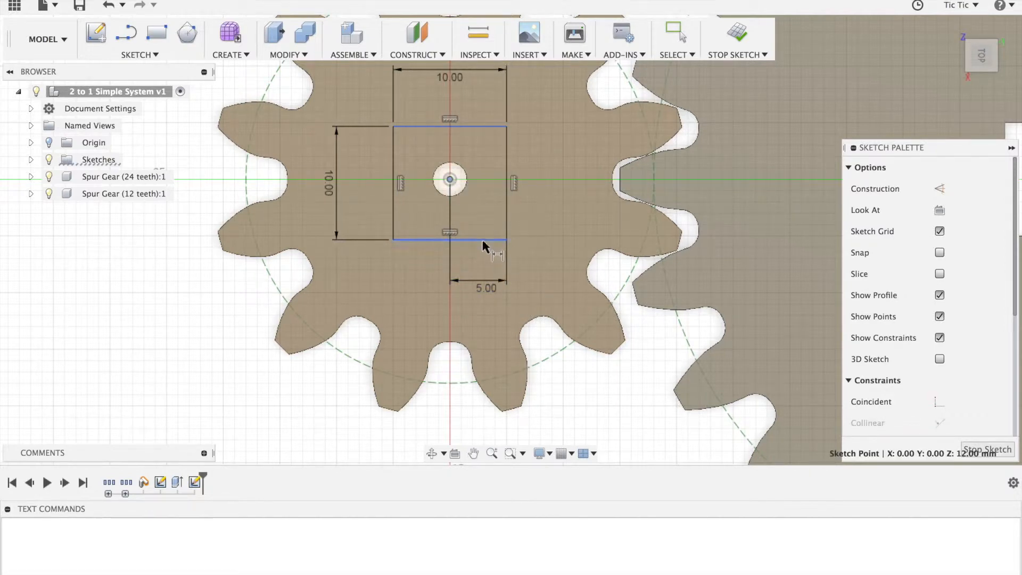
left_click(487, 238)
left_click(542, 222)
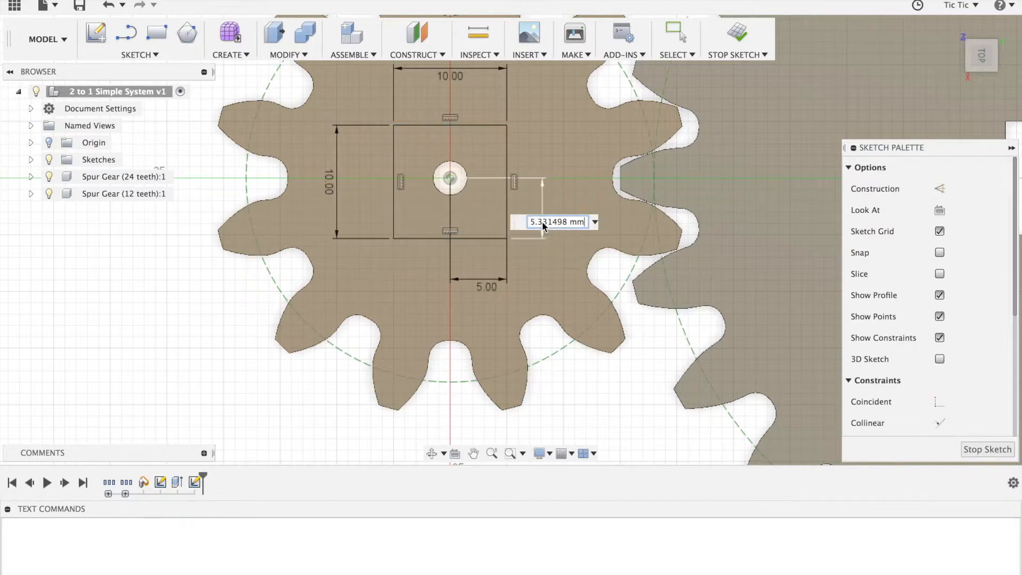
type("5")
key("Return")
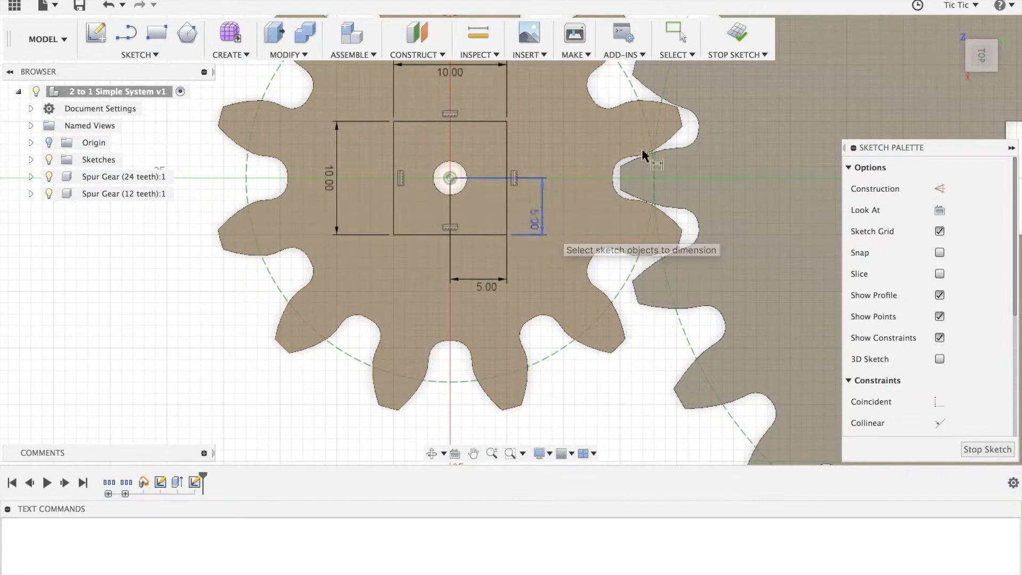
left_click(736, 43)
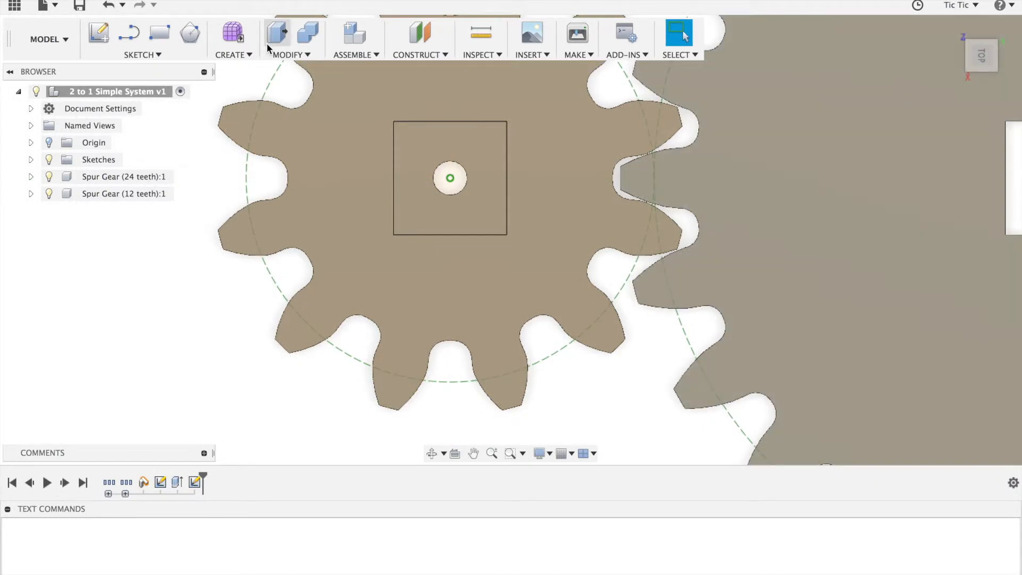
- Cut the square profile around the center hole through the 12-tooth gear with a one-sided extrusion
left_click(277, 33)
left_click(432, 154)
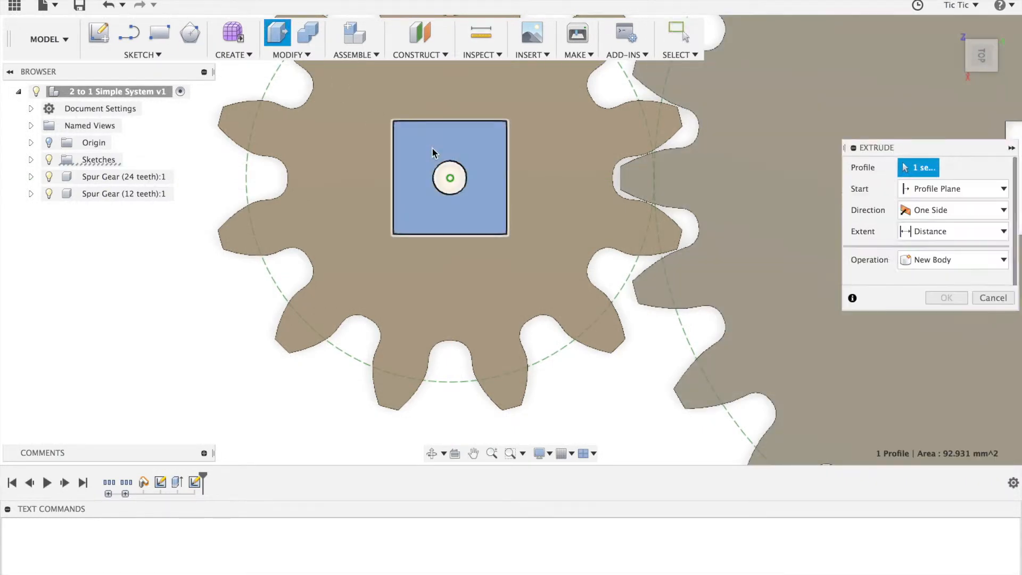
type("-10")
key("Return")
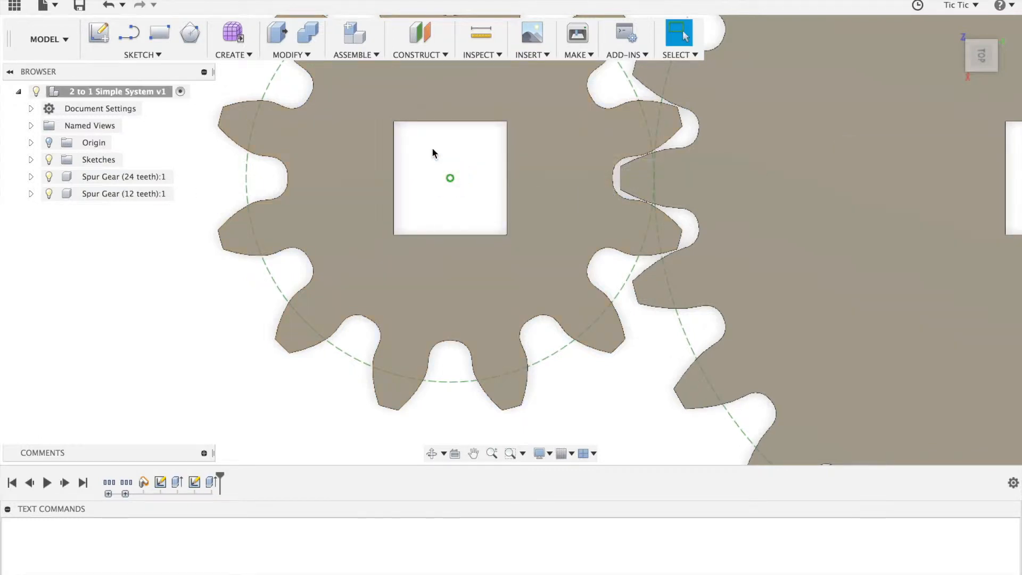
scroll(631, 234, "down", 4)
scroll(593, 253, "down", 2)
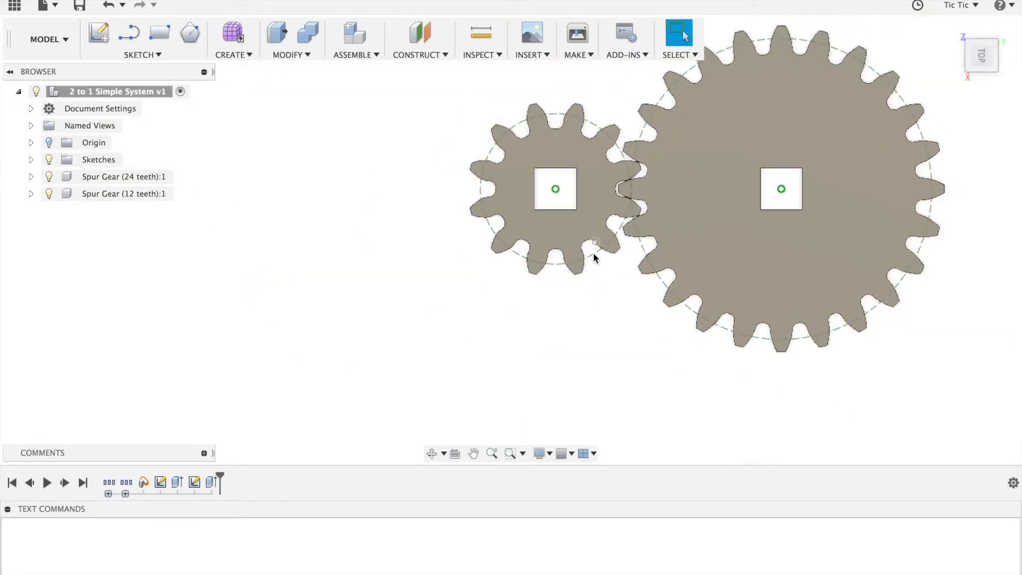
key("F6")
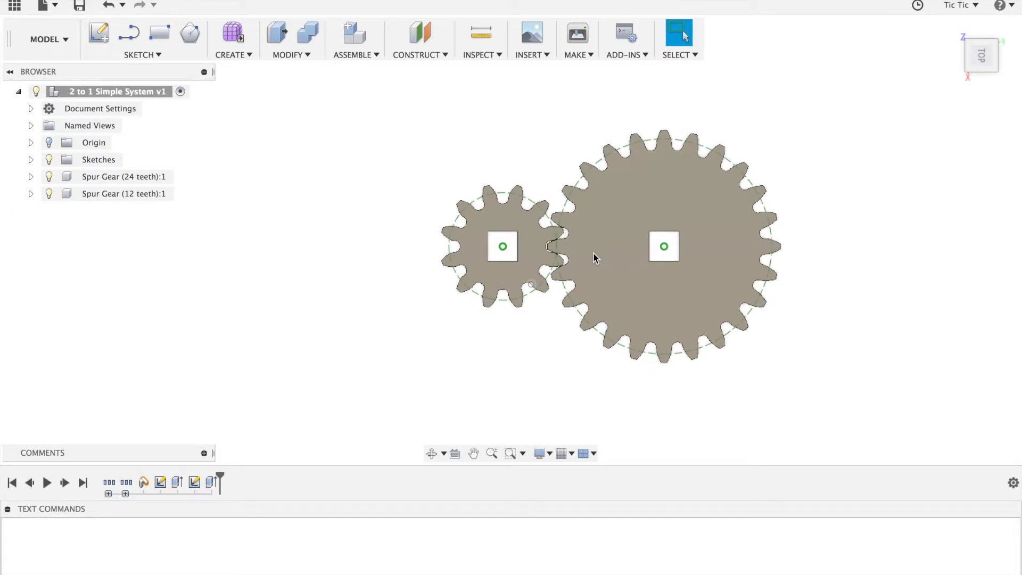
mouse_move(987, 62)
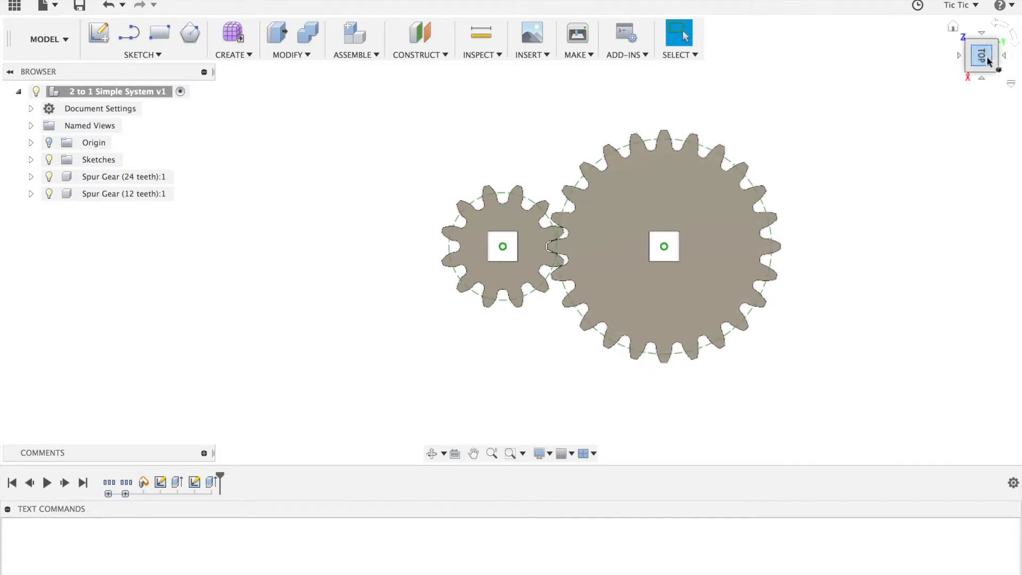
left_click(953, 26)
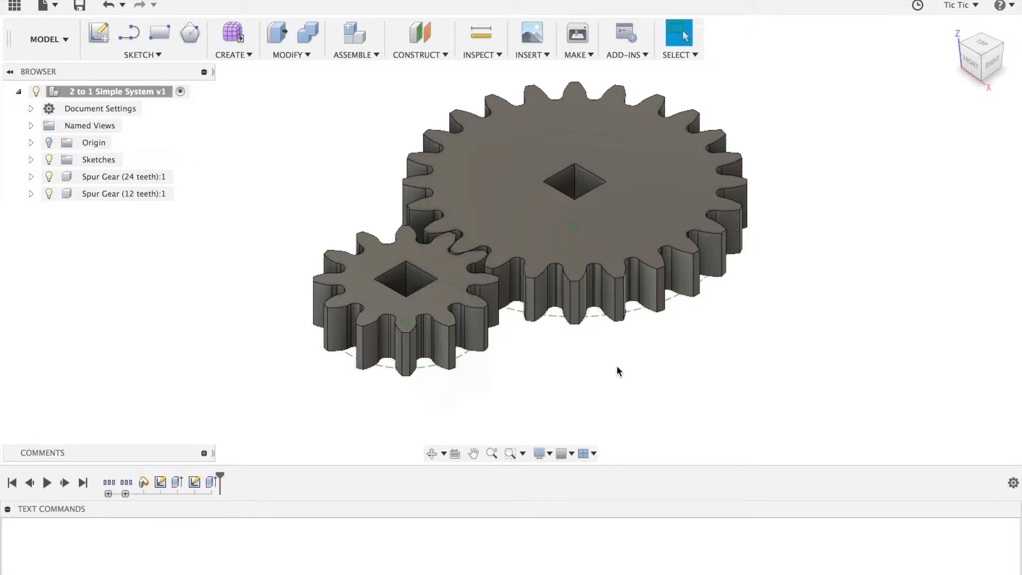
- Rotate the 24-tooth and 12-tooth gear components together by a Y angle of 90 degrees with Move/Copy
key("m")
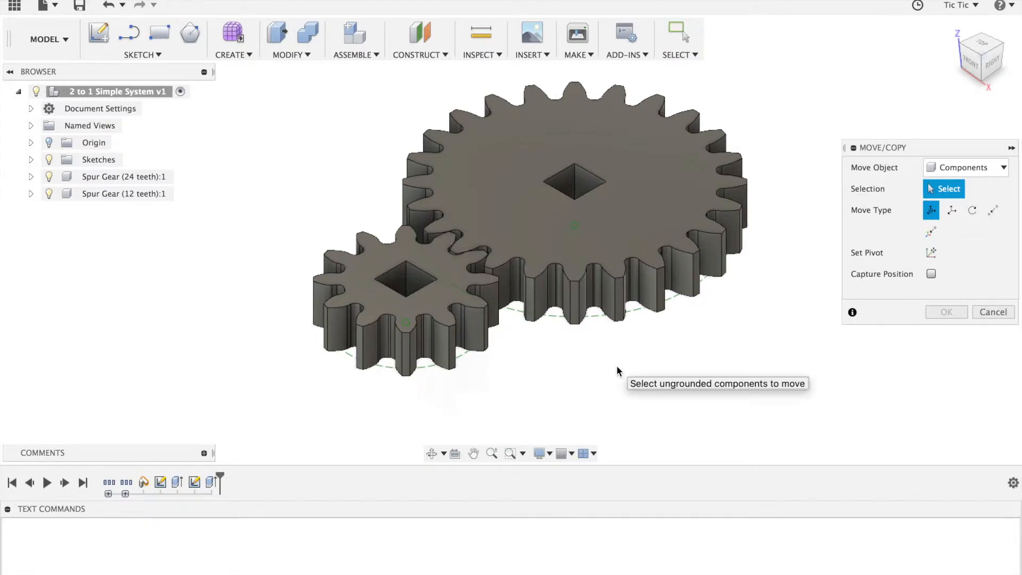
left_click(430, 273)
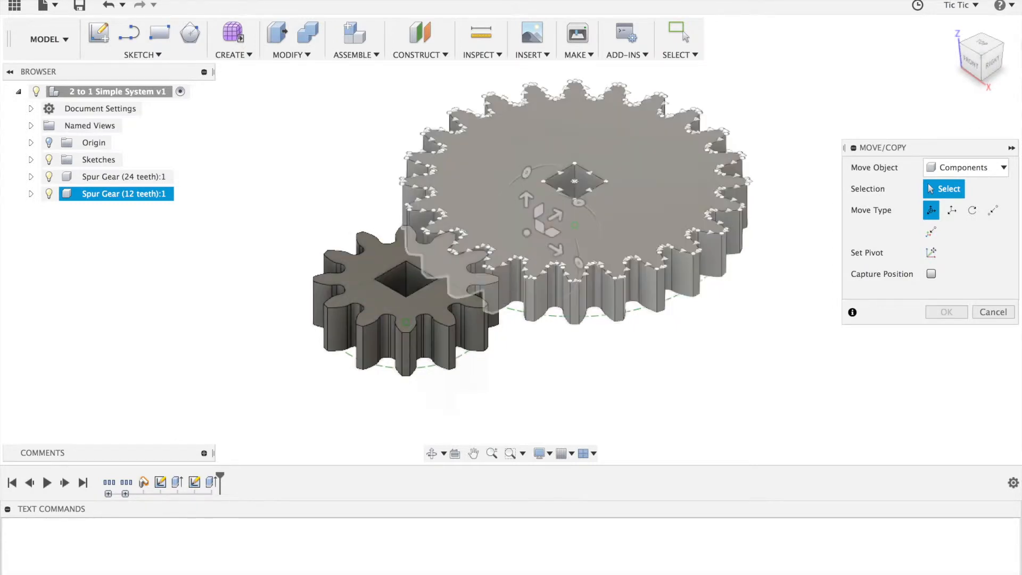
mouse_move(992, 61)
left_mouse_down()
mouse_move(964, 3)
mouse_move(986, 45)
left_mouse_up()
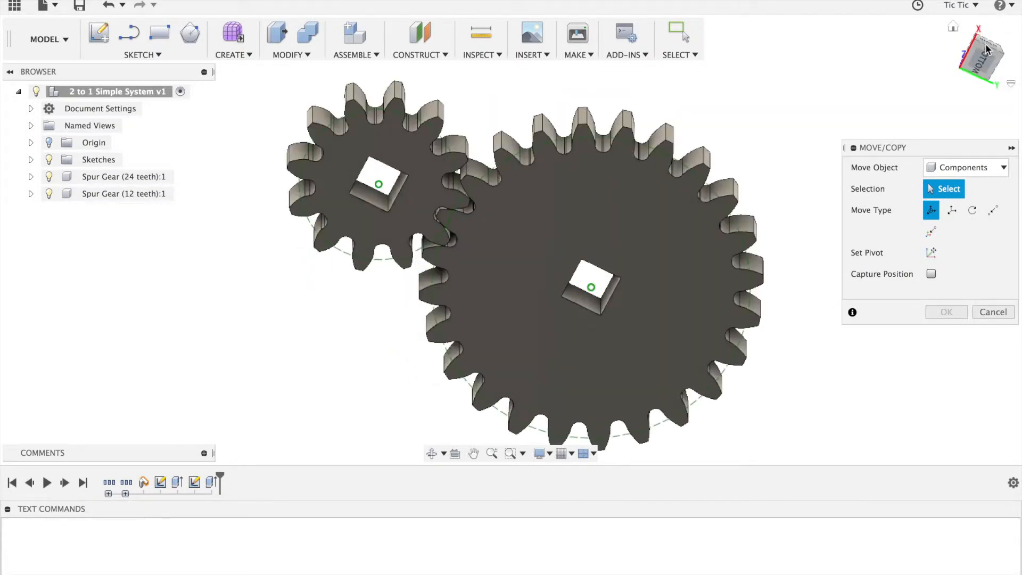
left_click(591, 298)
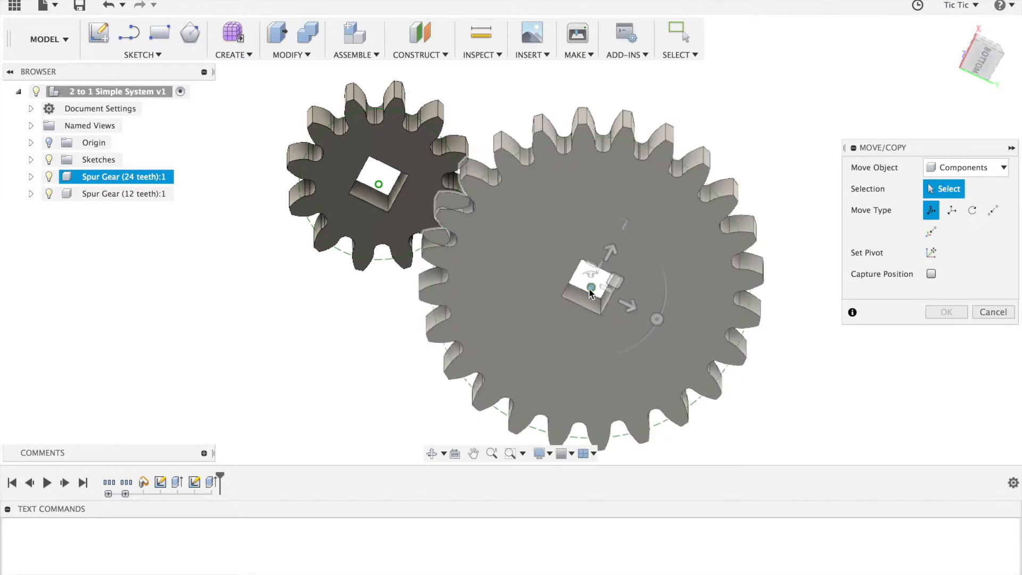
left_click(590, 287)
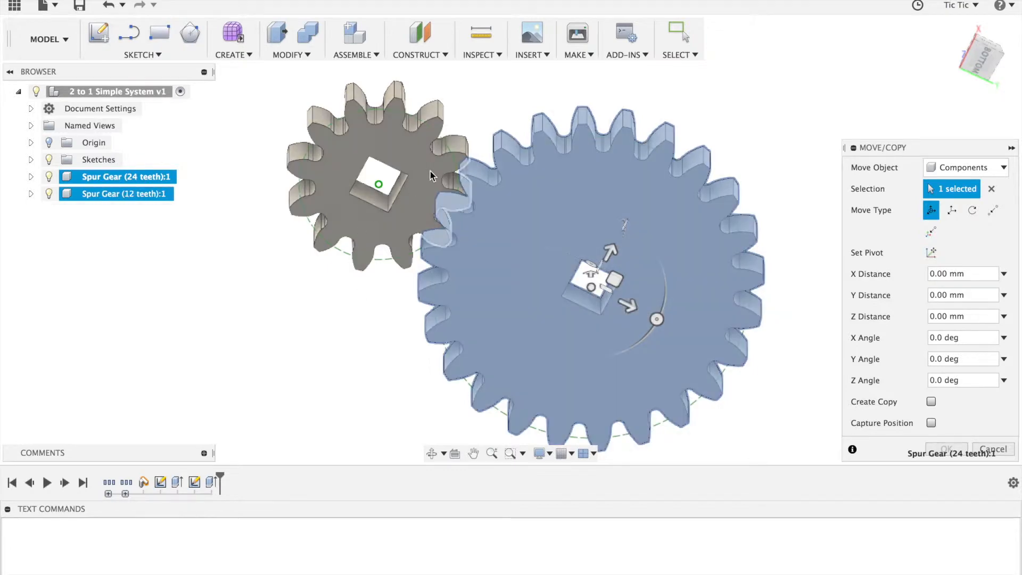
left_click(420, 168)
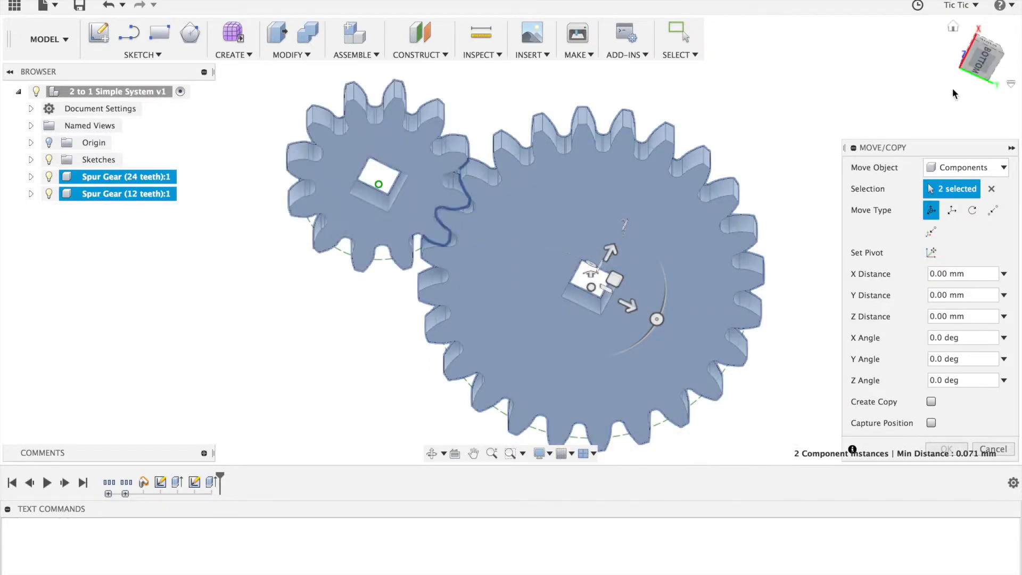
left_click_drag(989, 59, 885, 174)
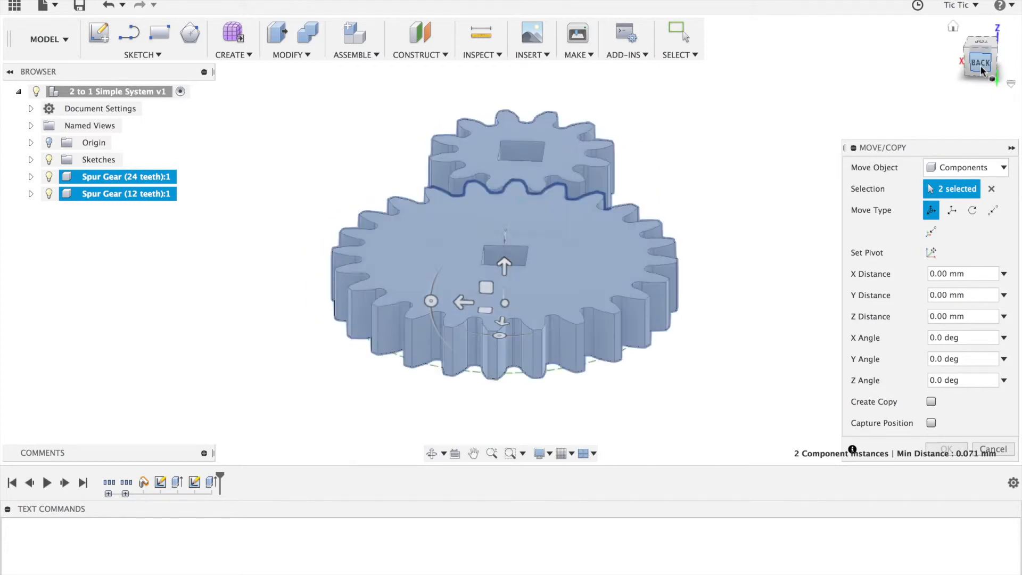
left_click_drag(431, 301, 462, 252)
type("90")
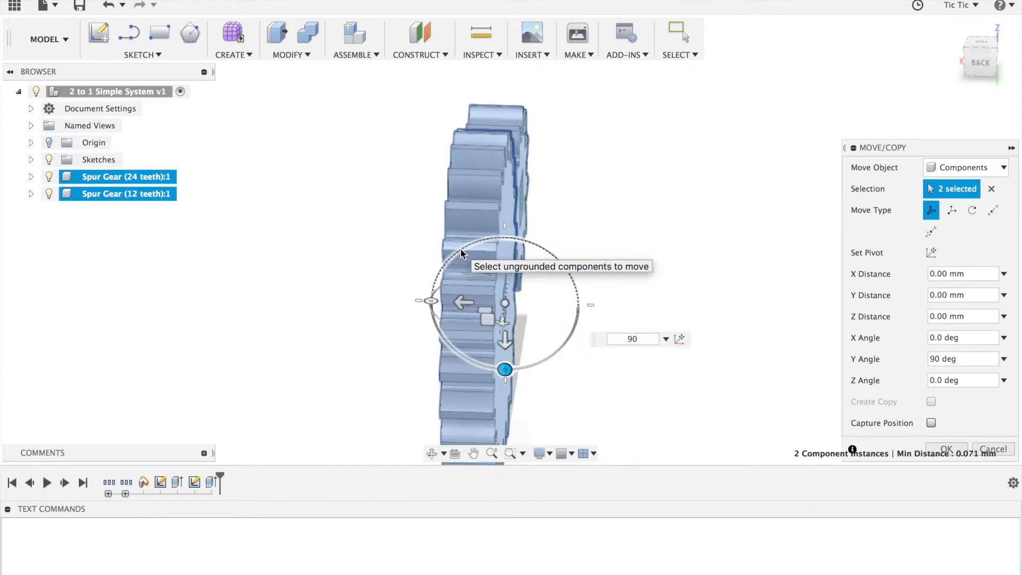
key("Return")
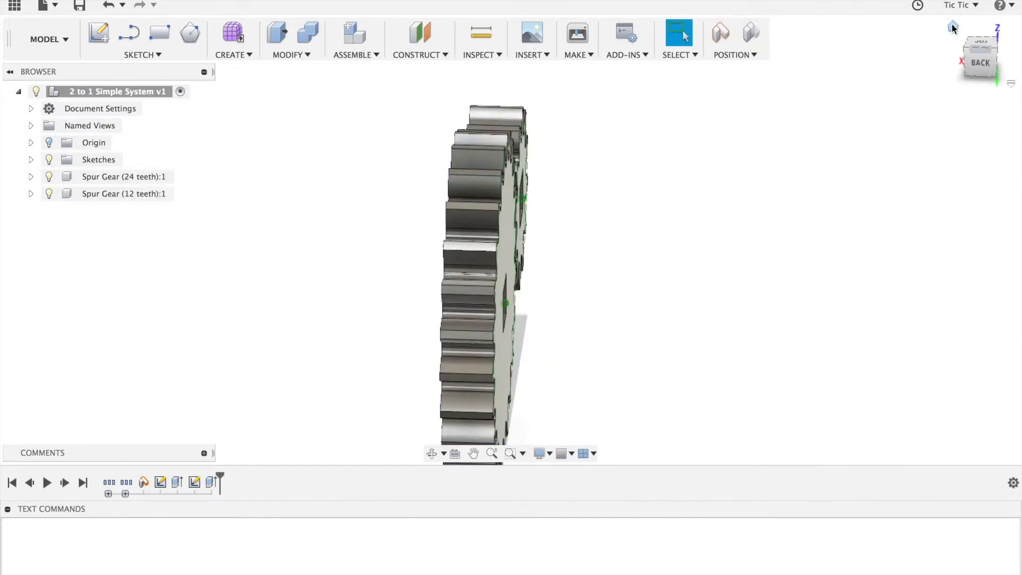
left_click(952, 27)
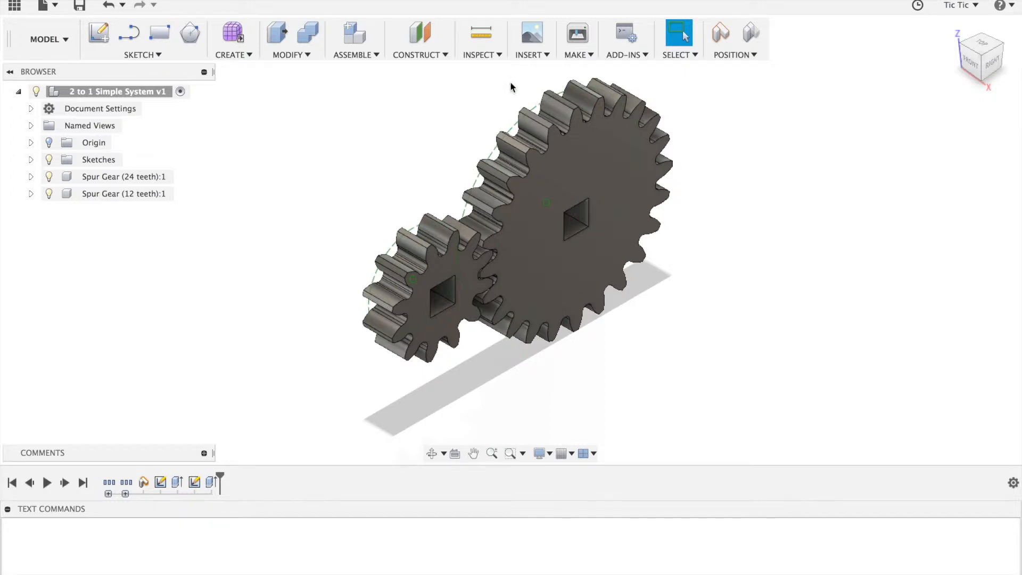
- Capture the moved gears' position and construct a plane offset 3.5 mm outward from the front face of the 24-tooth gear
left_click(442, 56)
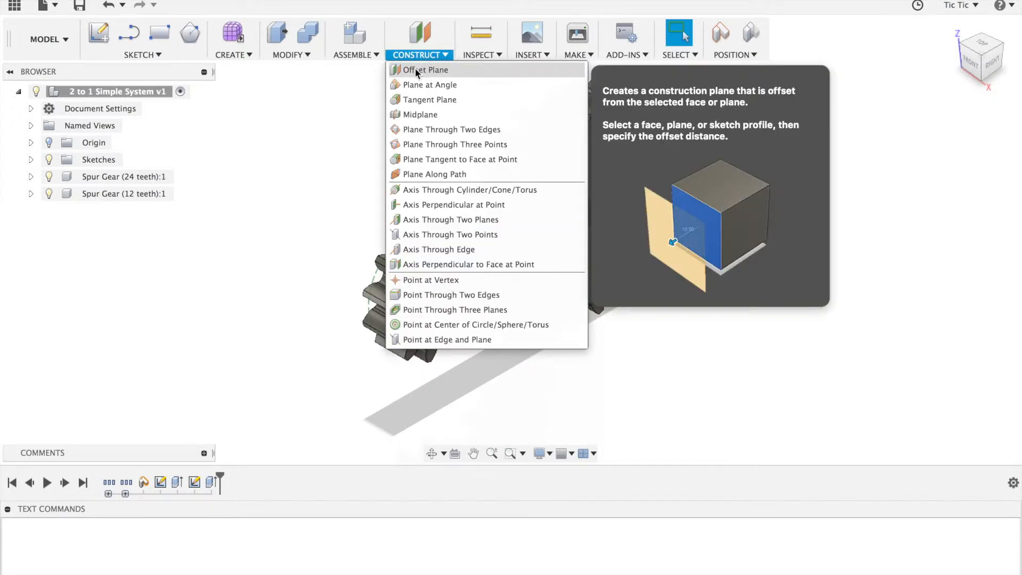
left_click(415, 69)
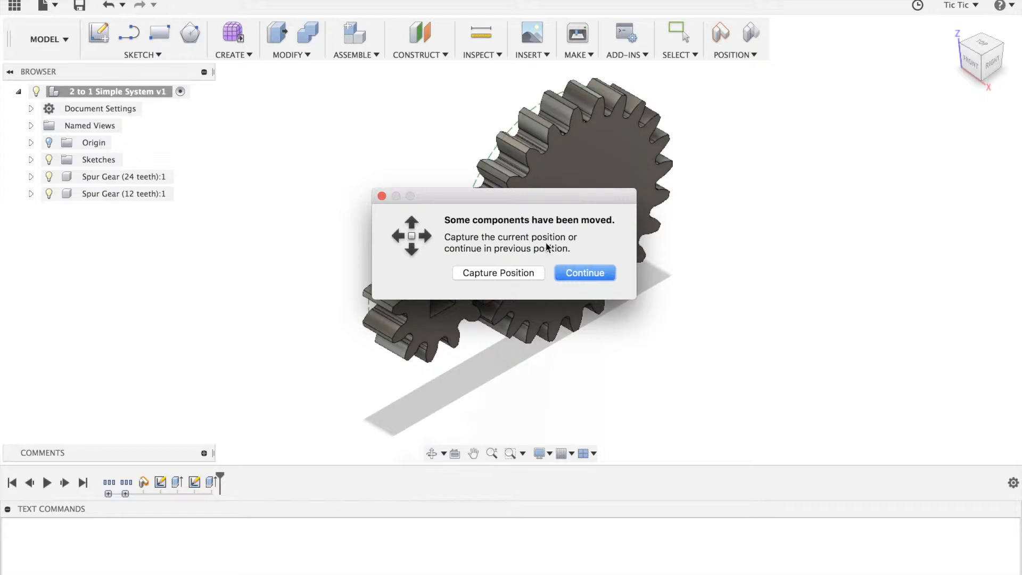
left_click(496, 273)
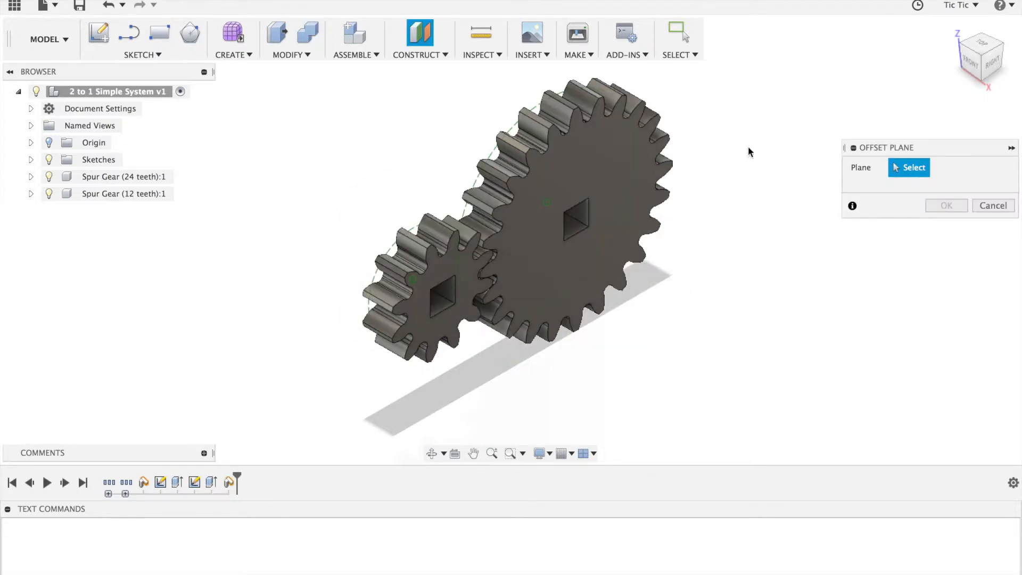
left_click(634, 188)
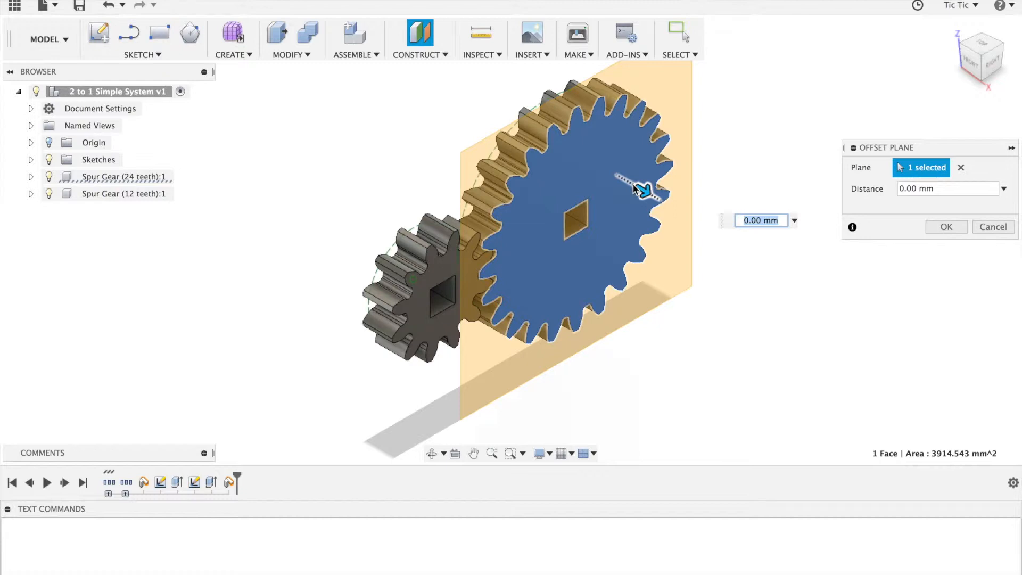
type("3.5")
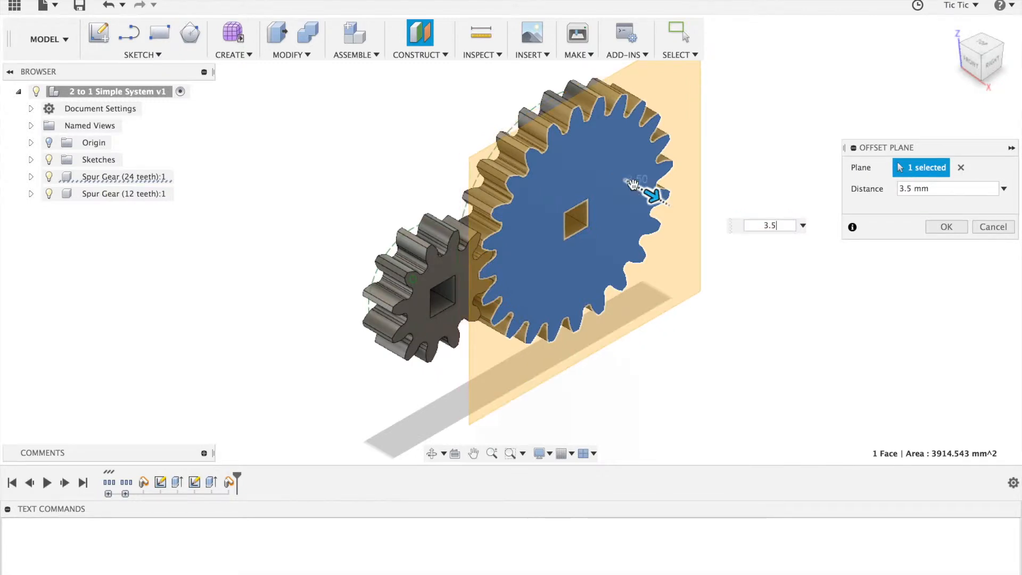
key("Return")
- Sketch a two-point rectangle on the offset plane, spanning the width of both gears and extending below the 24-tooth gear
mouse_move(510, 239)
middle_mouse_down("shift")
mouse_move(564, 256)
mouse_move(514, 277)
mouse_move(977, 48)
mouse_move(951, 280)
middle_mouse_up("shift")
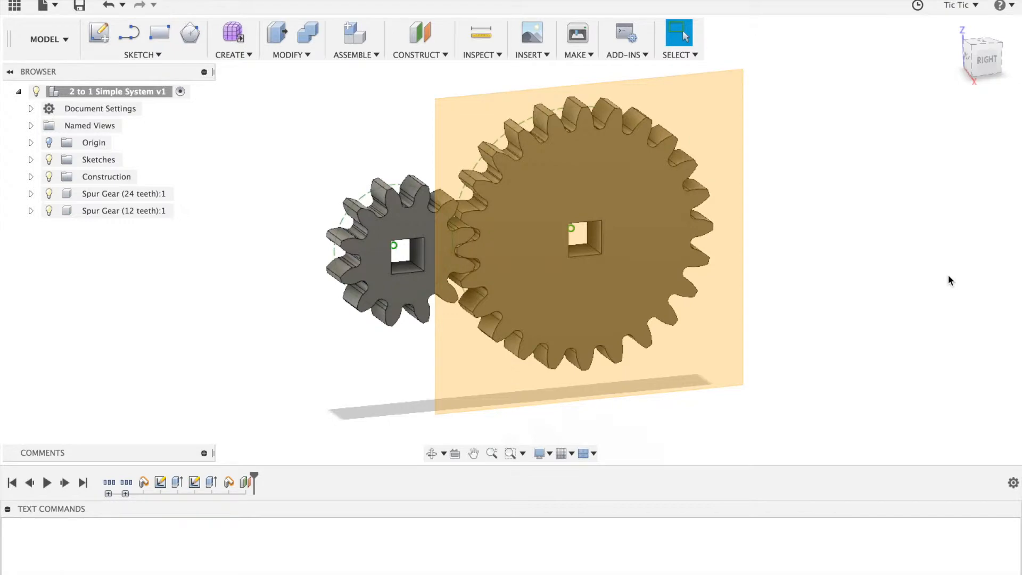
key("r")
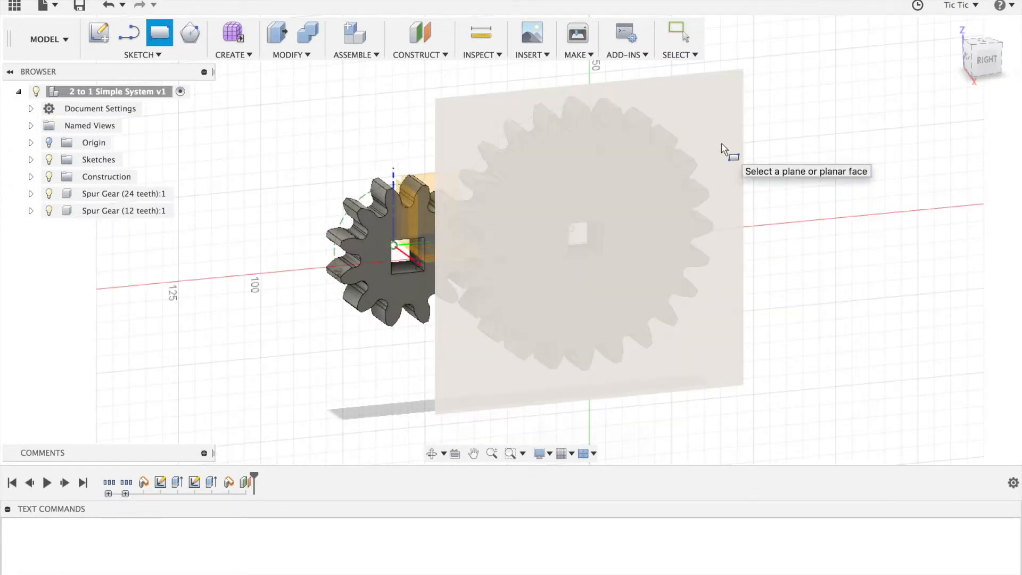
left_click(725, 101)
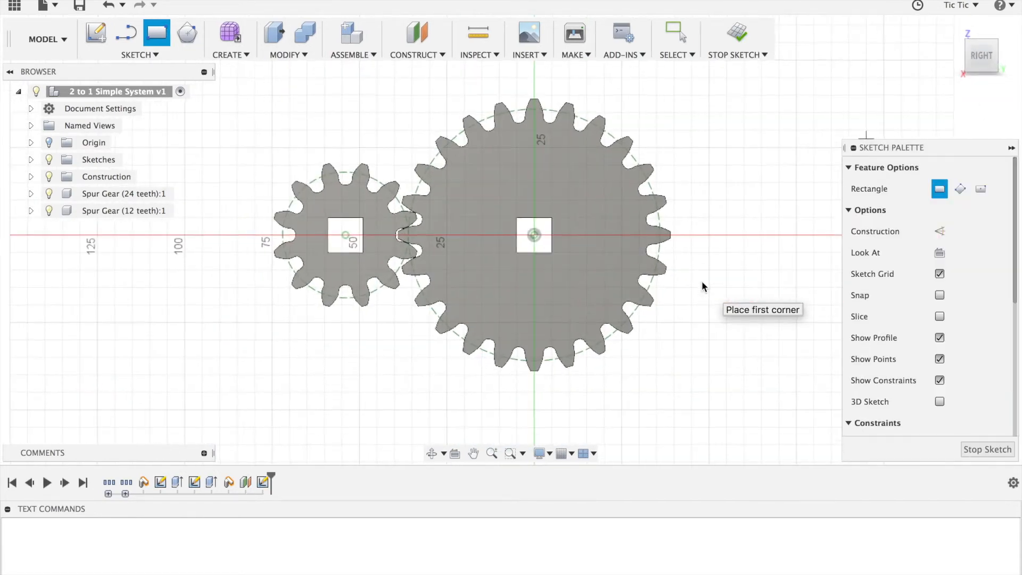
left_click(300, 116)
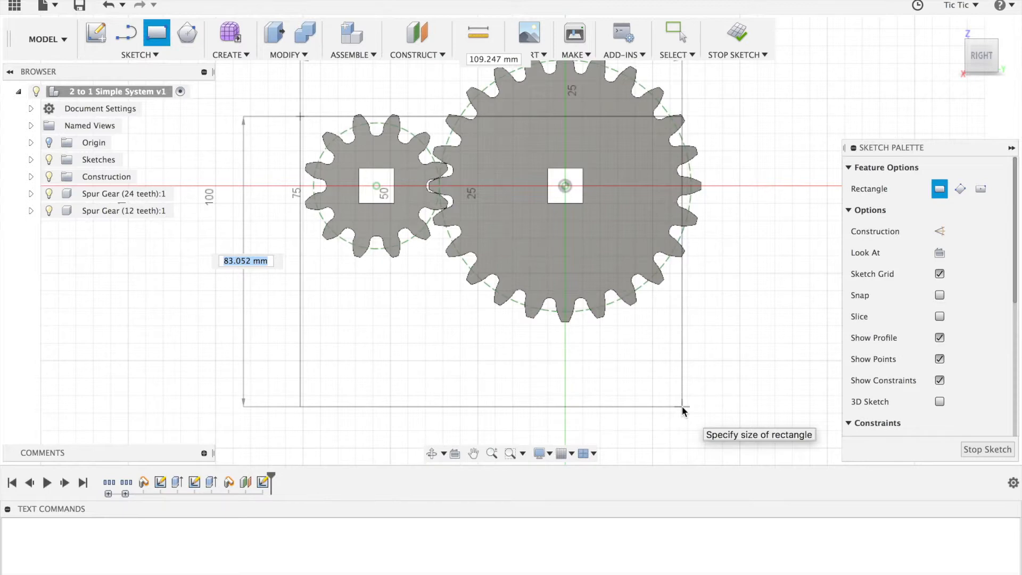
left_click(708, 418)
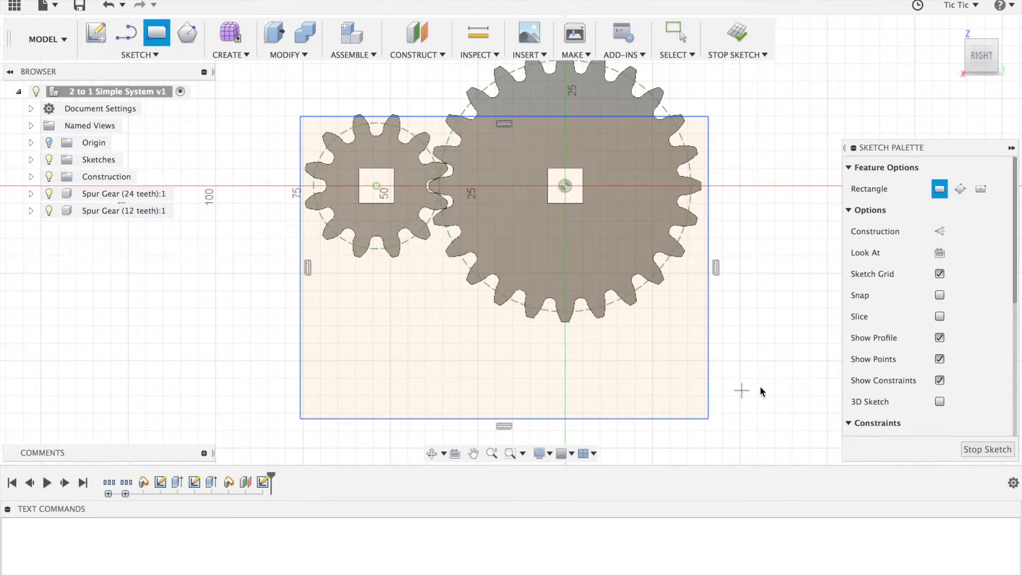
- Dimension the upper edge of the 12-tooth gear's square hole to the rectangle's top line at 15 mm
key("d")
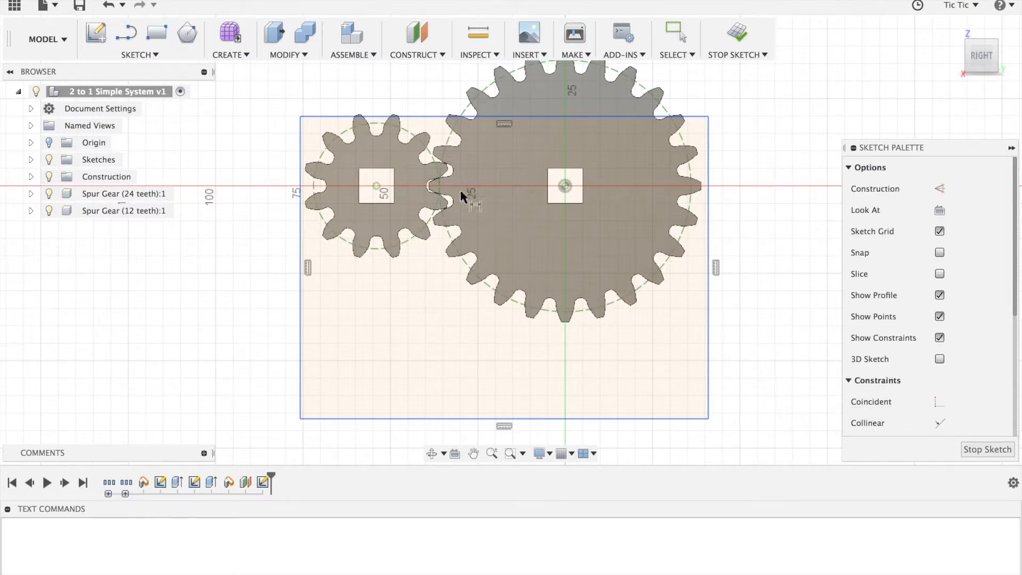
left_click(369, 168)
left_click(376, 116)
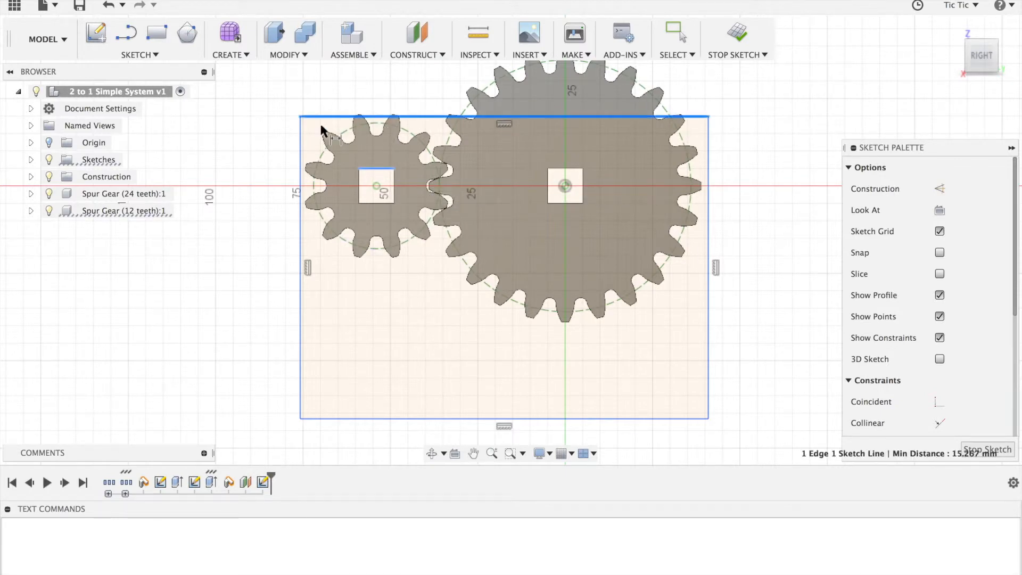
left_click(219, 134)
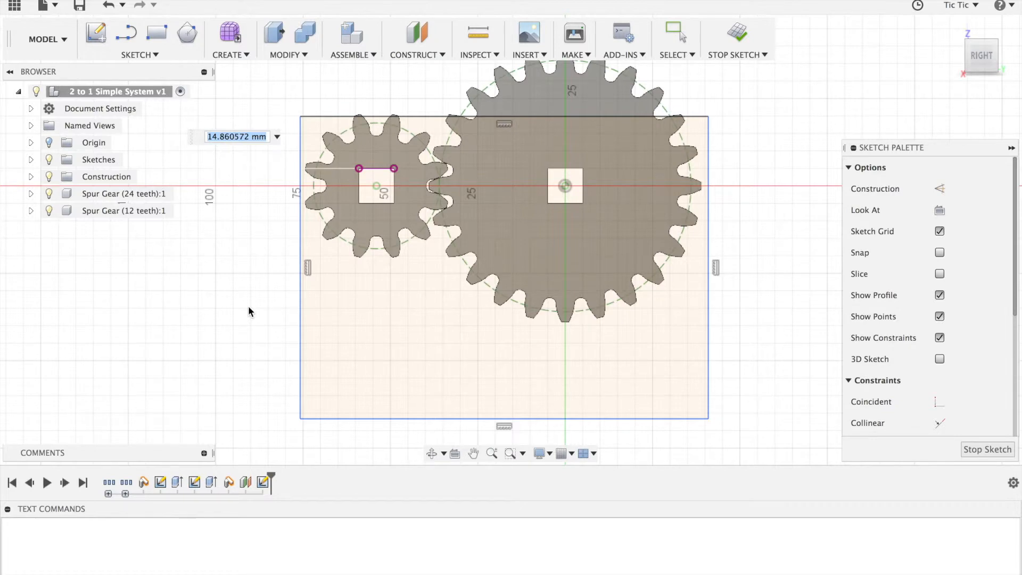
type("15")
key("Return")
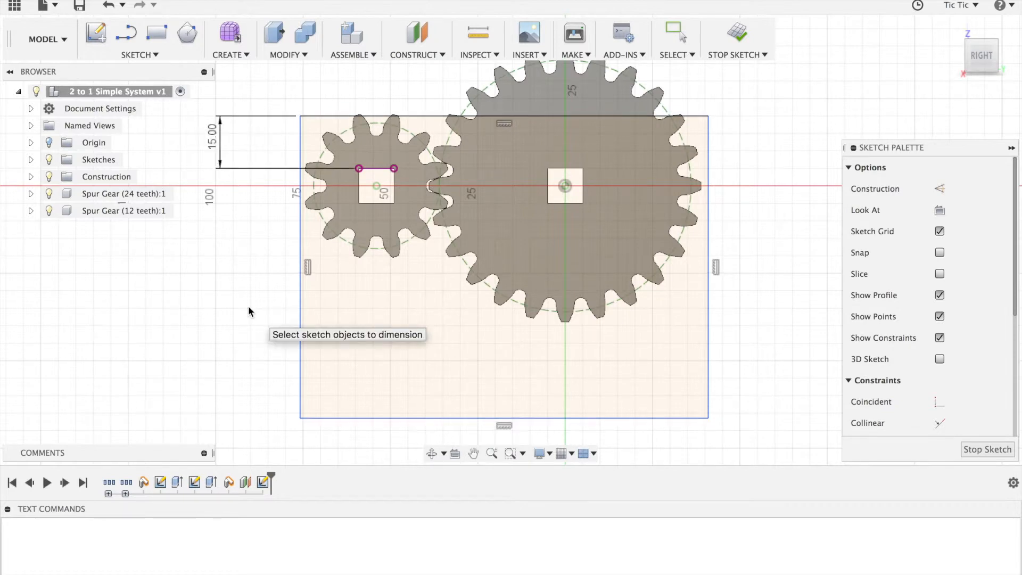
- Set a 30 mm dimension from the 24-tooth gear's lowest tooth tip to the rectangle's bottom line, and finish the sketch
left_click(561, 321)
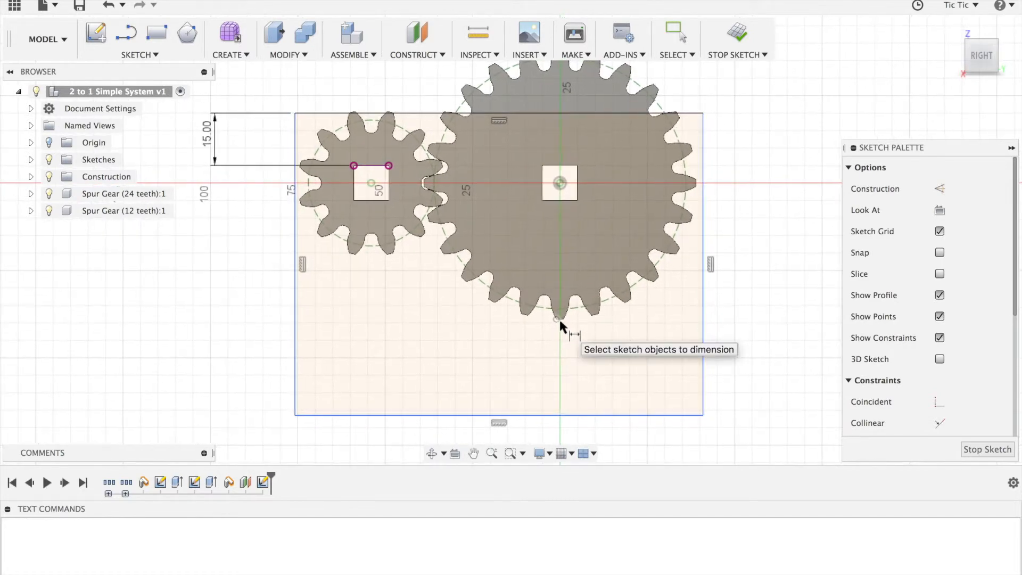
left_click(586, 422)
left_click(769, 368)
type("30")
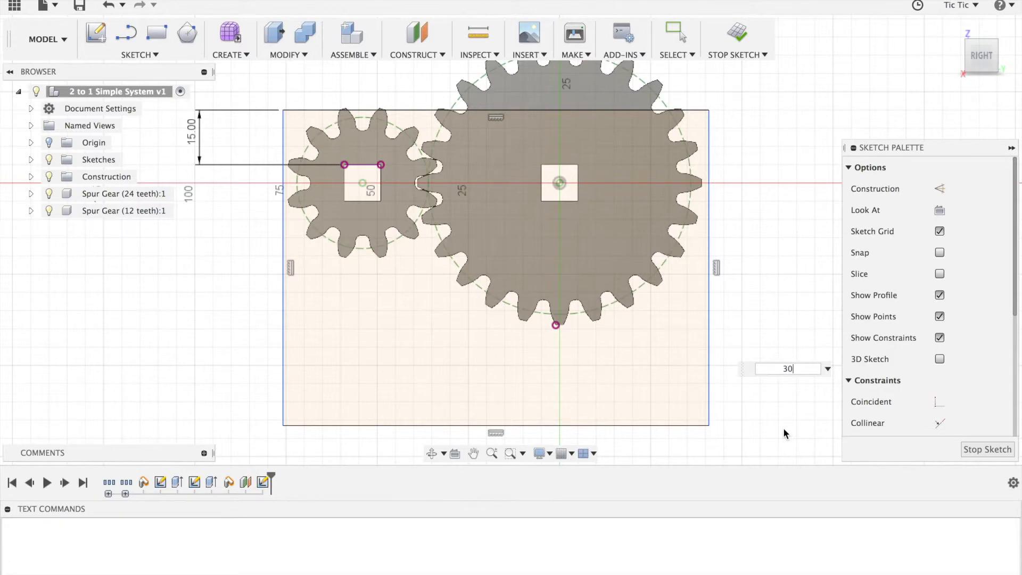
key("Return")
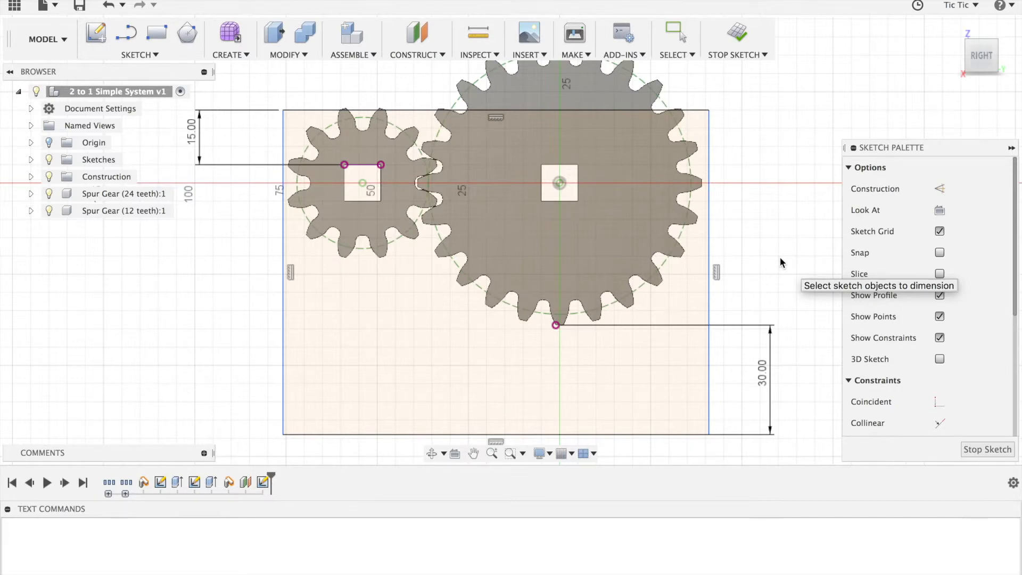
left_click(736, 36)
- Extrude the rectangle profile 12 mm to one side, away from the gears, as a new body
left_click(973, 66)
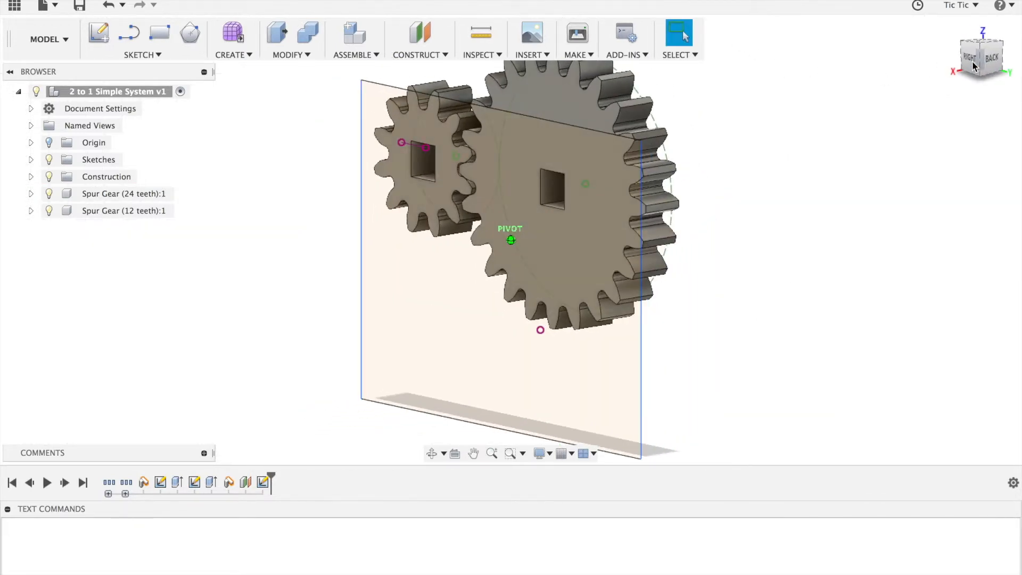
key("q")
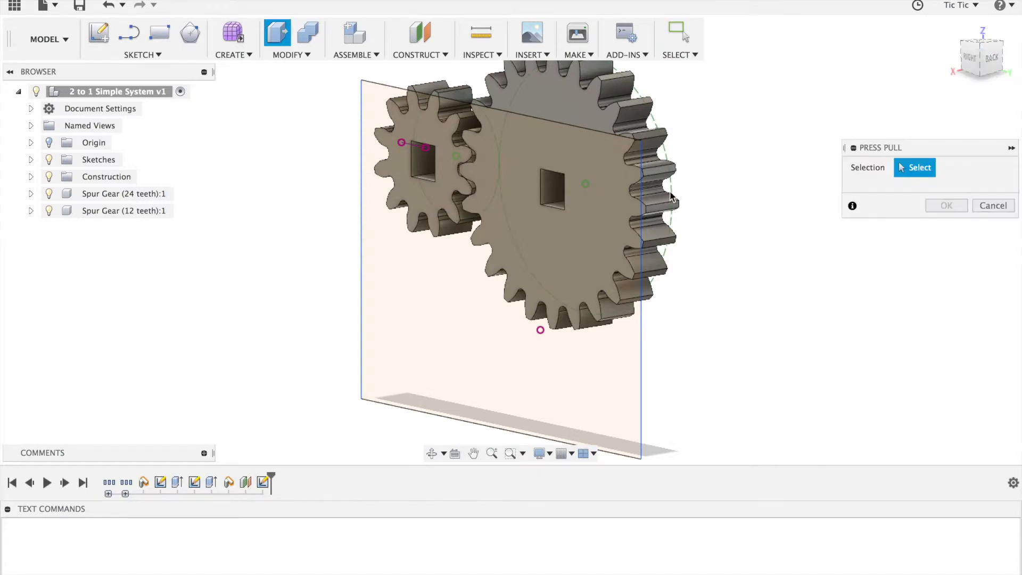
left_click(591, 216)
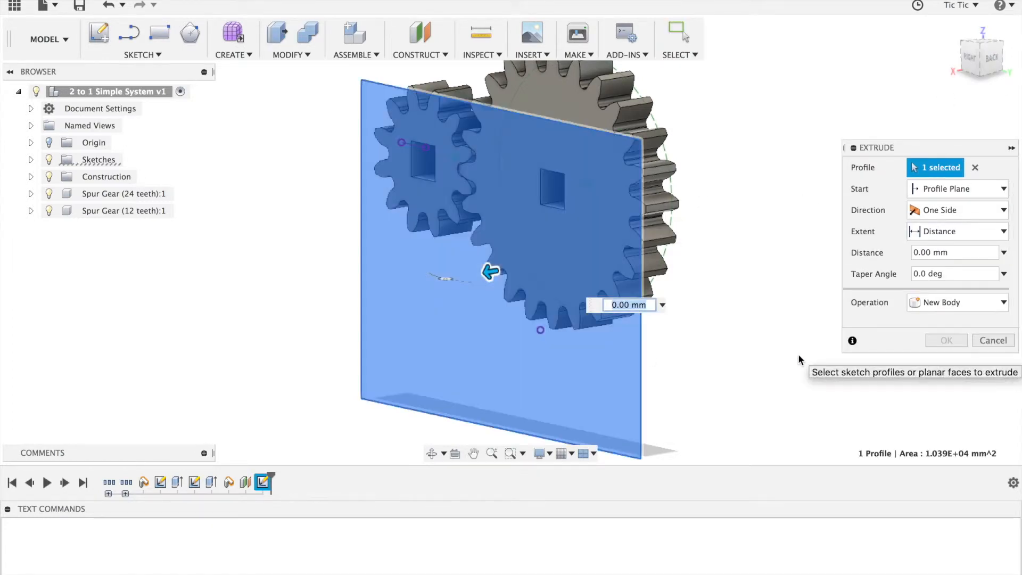
type("12")
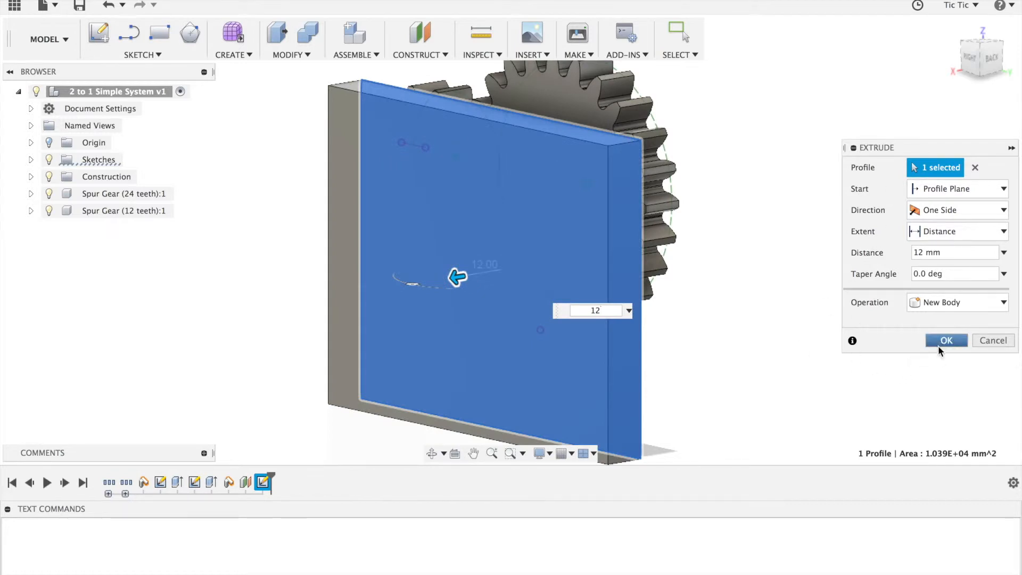
left_click(945, 341)
- Start a new sketch on the large face of the plate that faces away from the gears
middle_click_drag(511, 239, 986, 61, "shift")
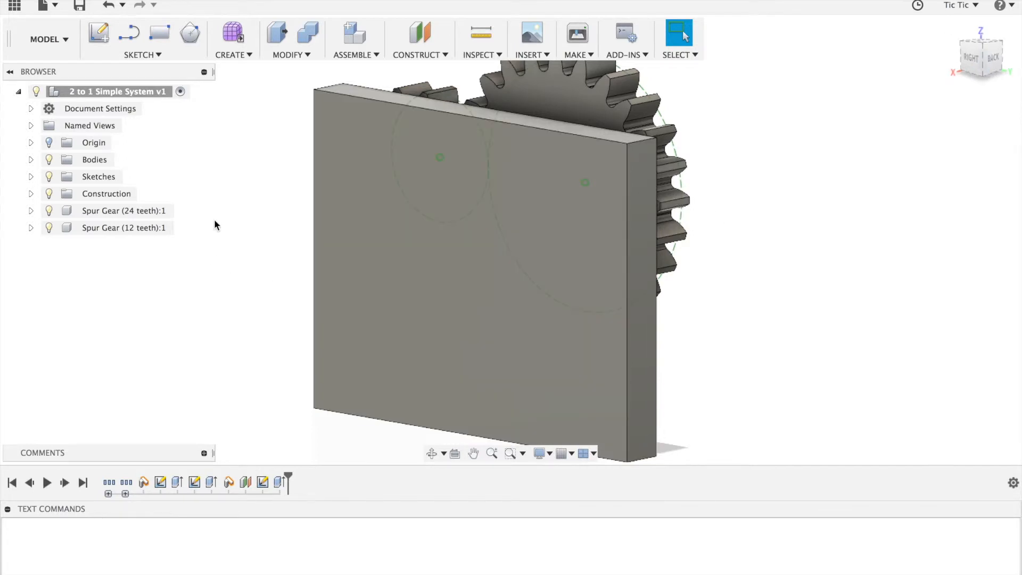
left_click(95, 36)
left_click(326, 365)
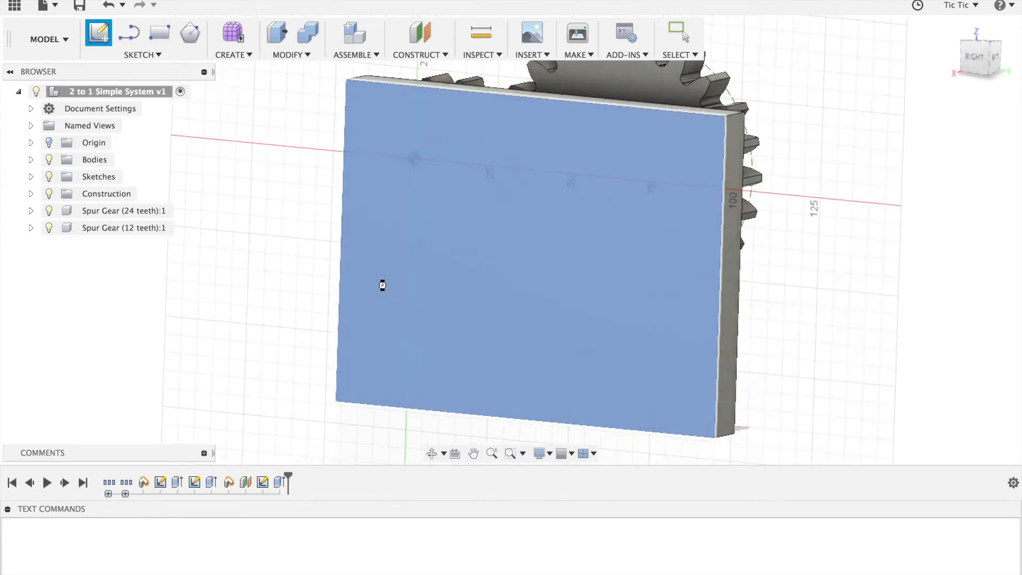
left_click(380, 283)
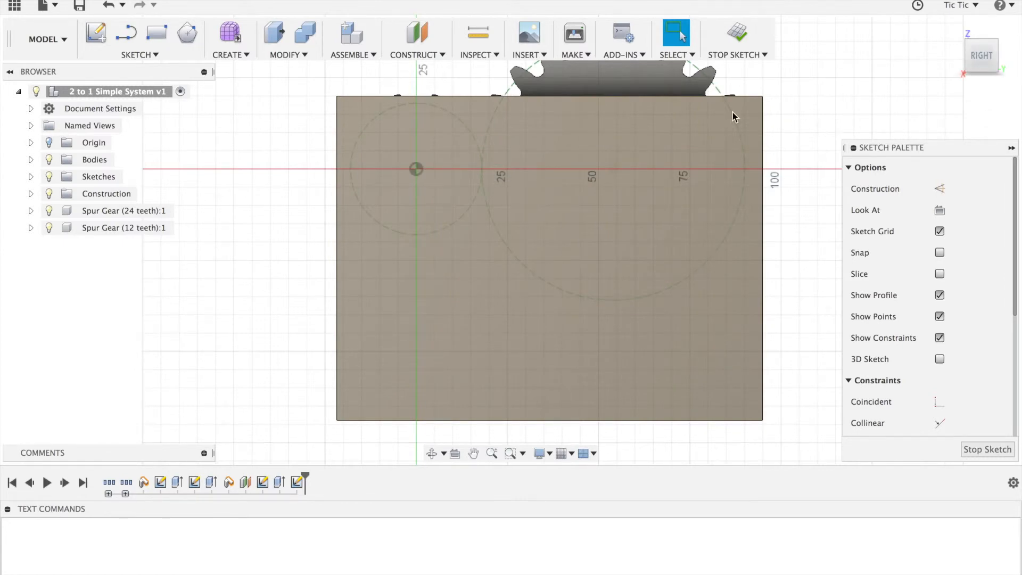
- Project the four edges of the 24-tooth gear's square hole into the plate sketch with the projection link on
left_click(137, 54)
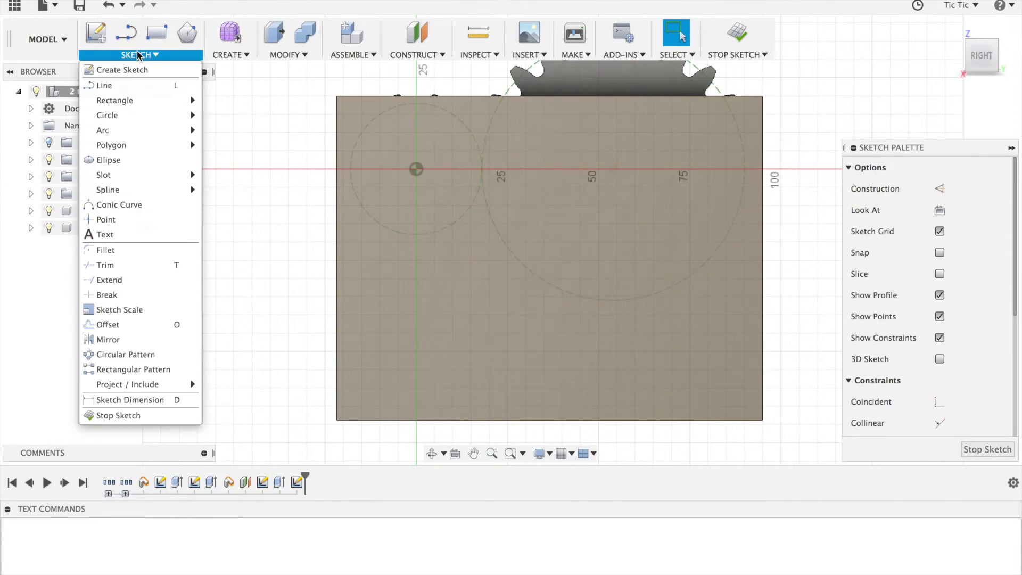
mouse_move(144, 389)
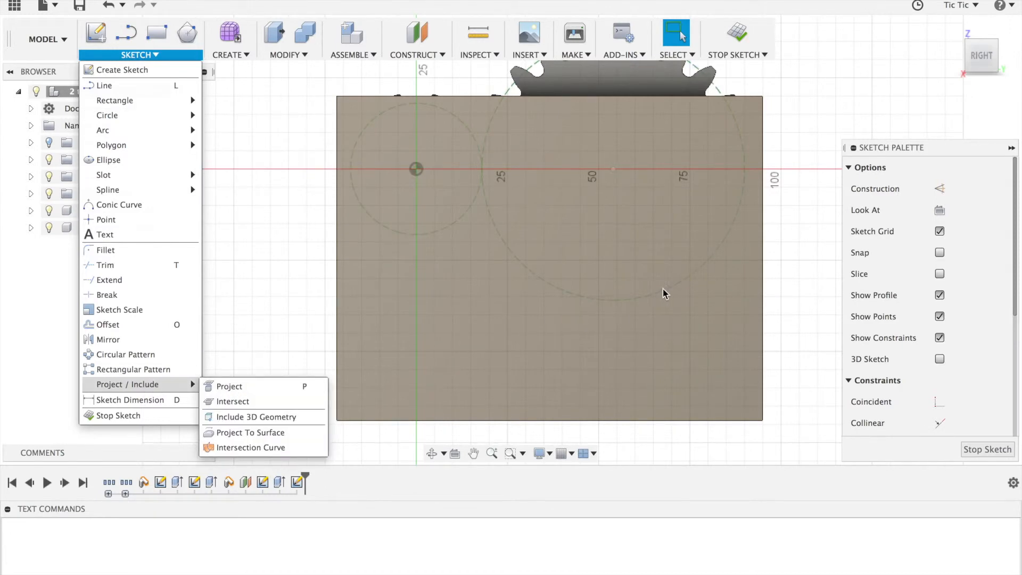
left_click(979, 63)
middle_click_drag(511, 240, 274, 245, "shift")
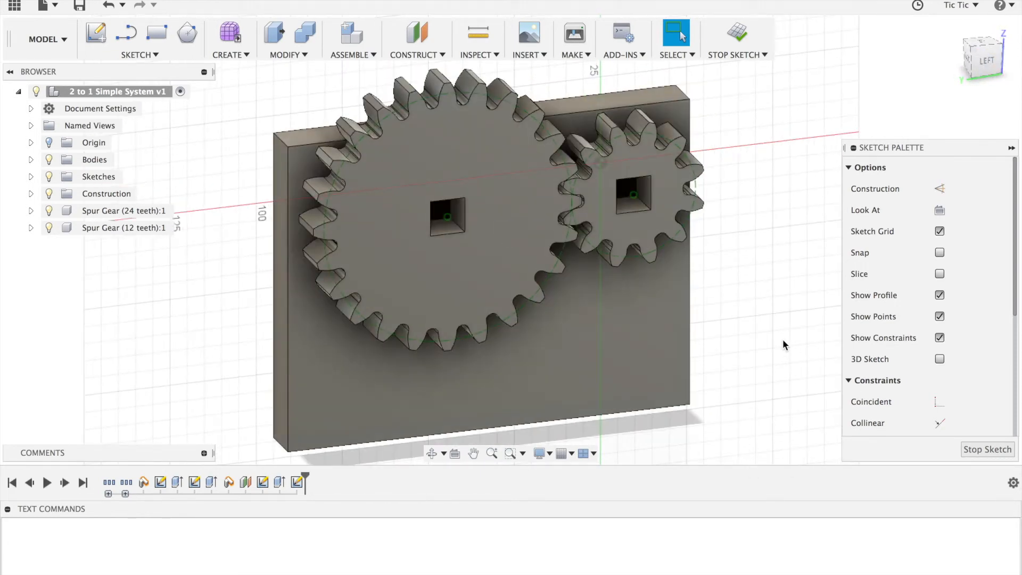
key("p")
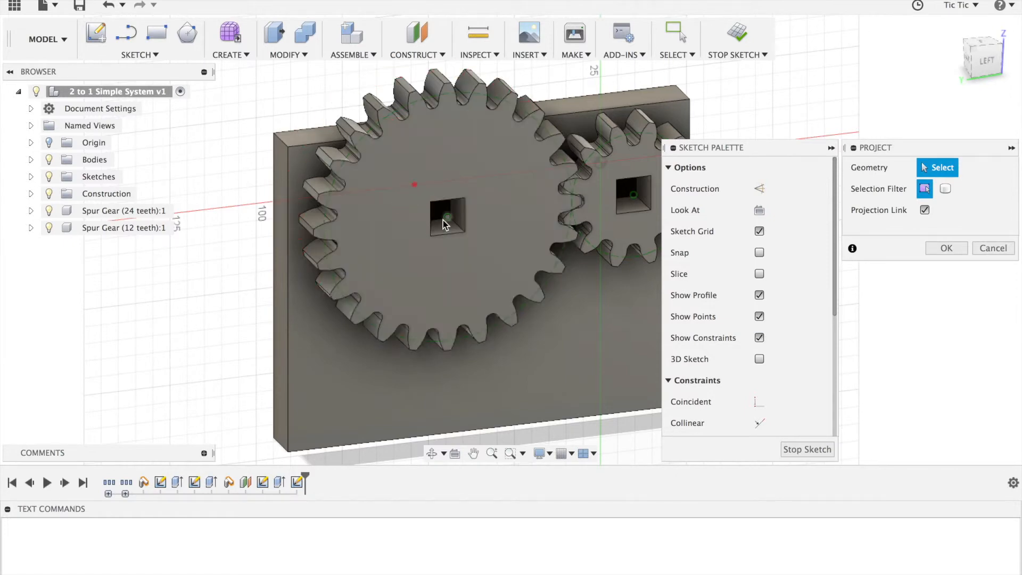
left_click(447, 202)
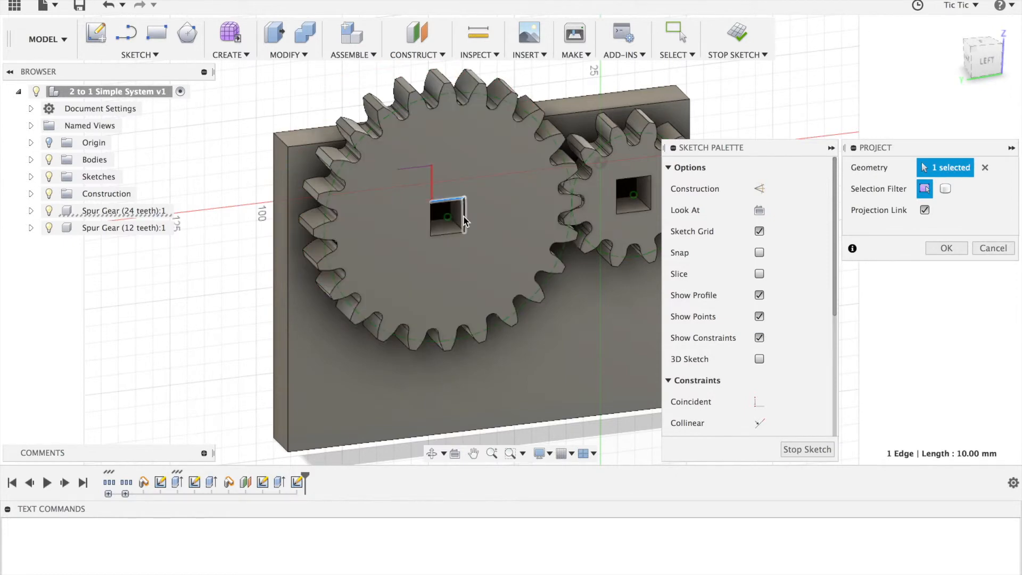
left_click(464, 221)
left_click(446, 234)
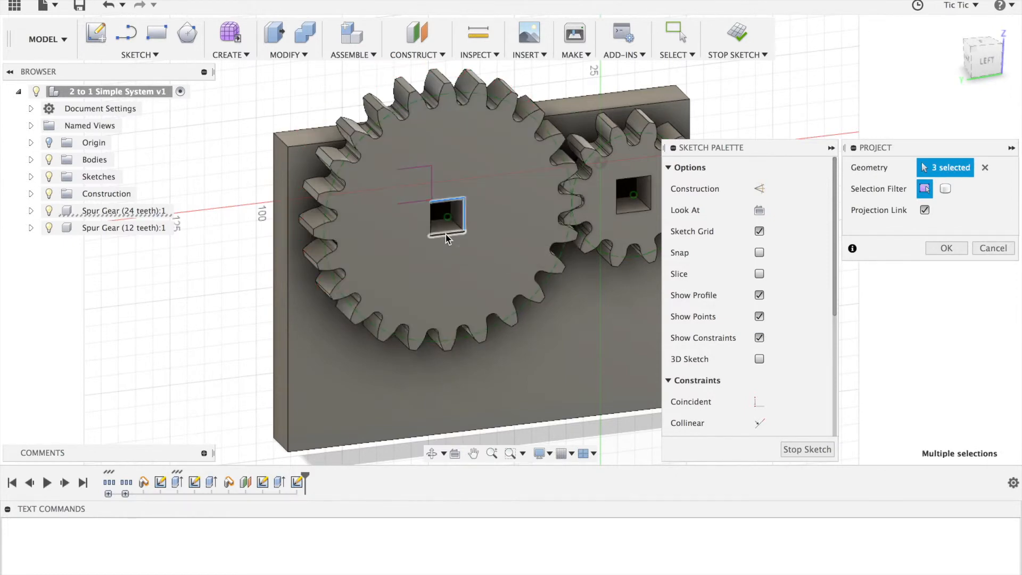
left_click(431, 220)
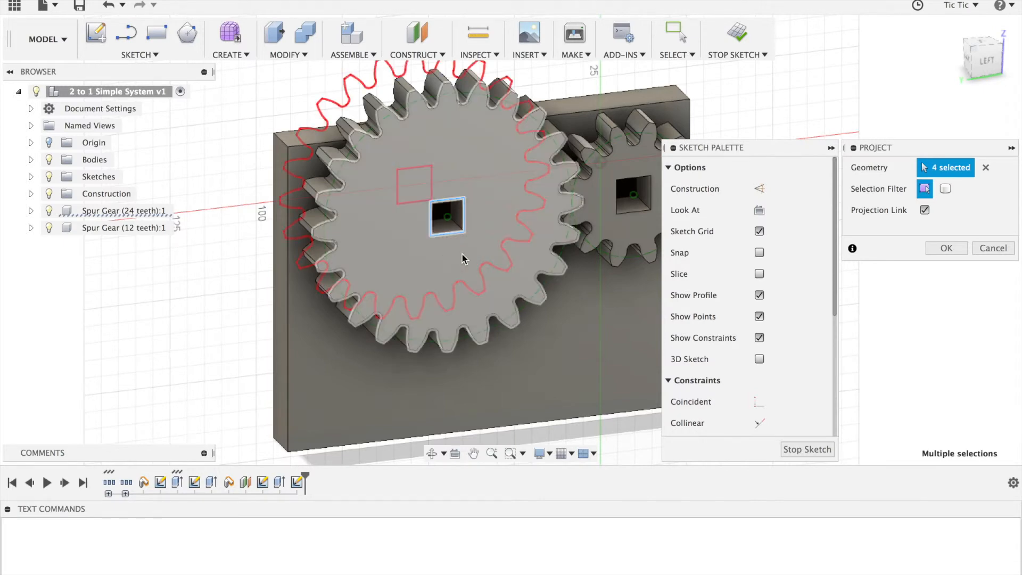
- Project the four edges of the 12-tooth gear's square hole into the plate sketch and complete the projection
scroll(461, 254, "right", 3)
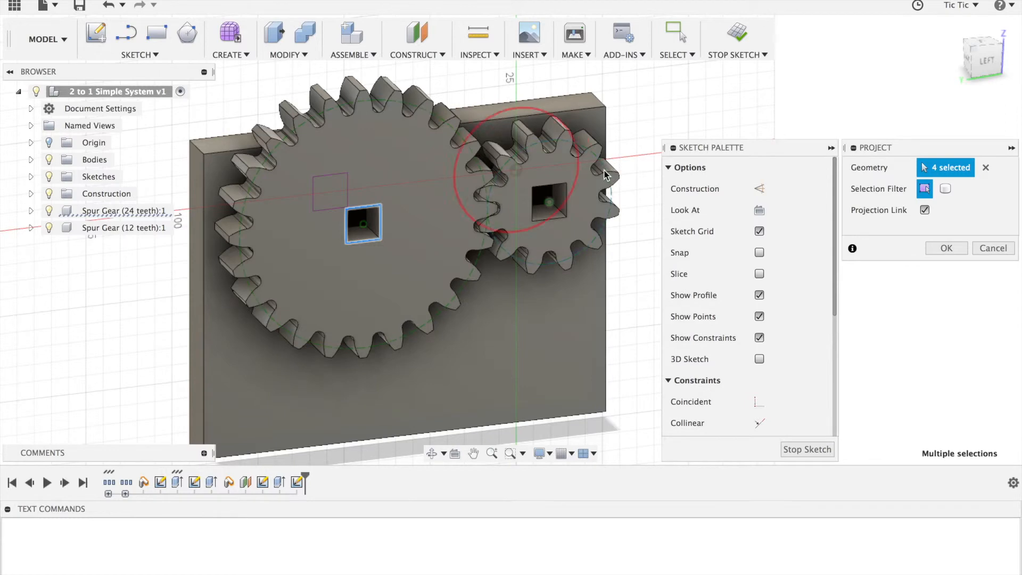
left_click(557, 186)
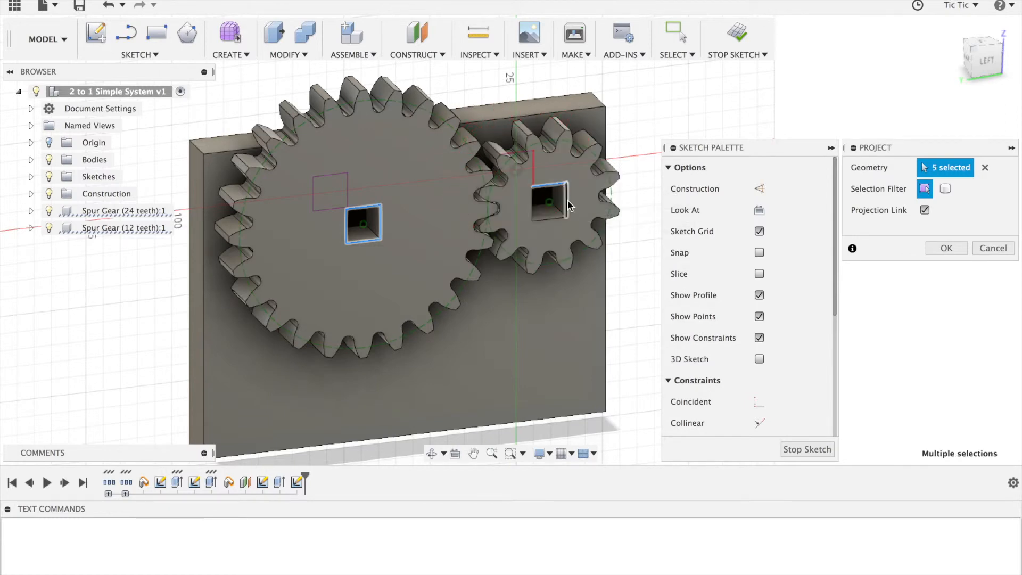
left_click(548, 218)
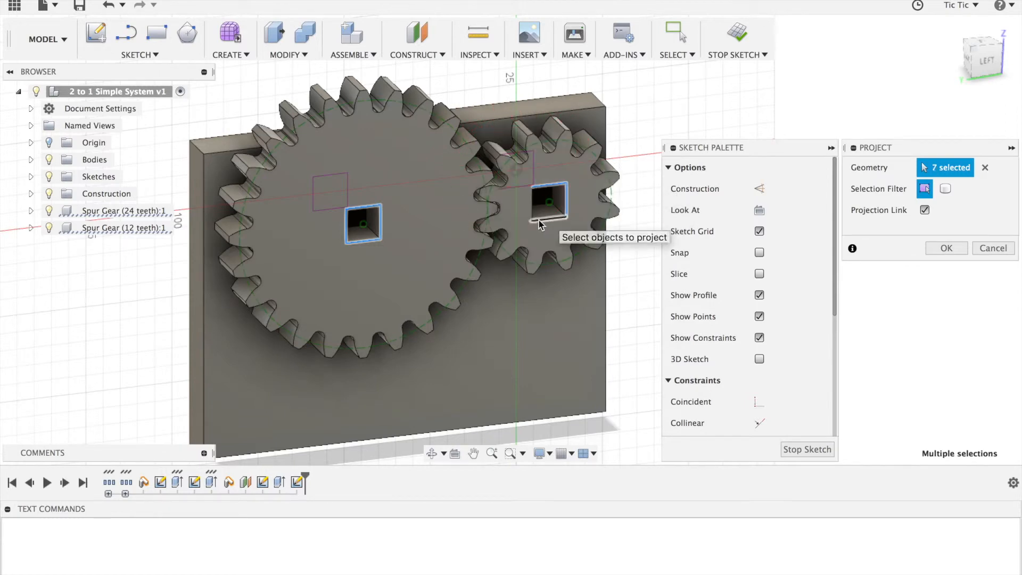
left_click(532, 205)
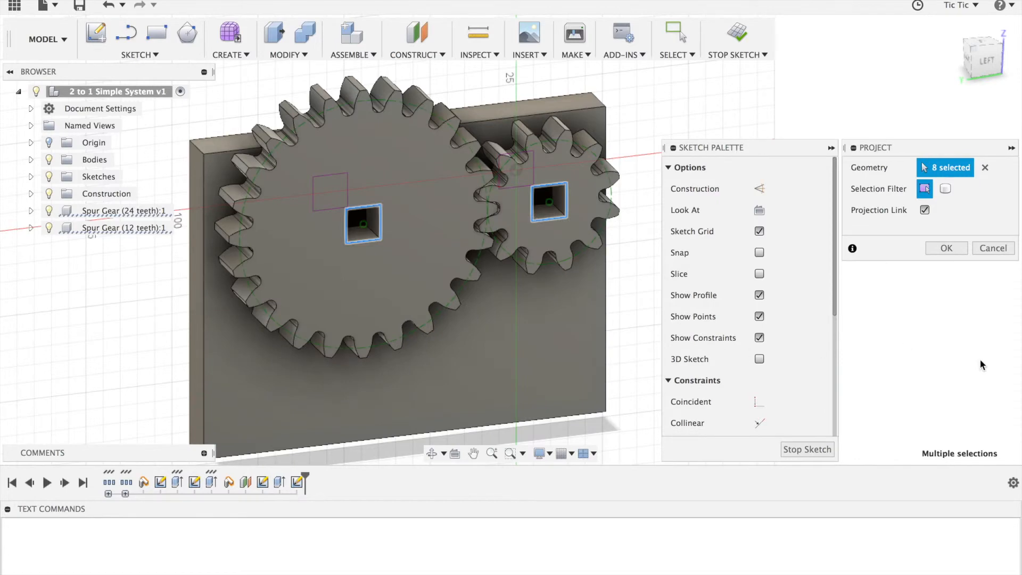
left_click(947, 248)
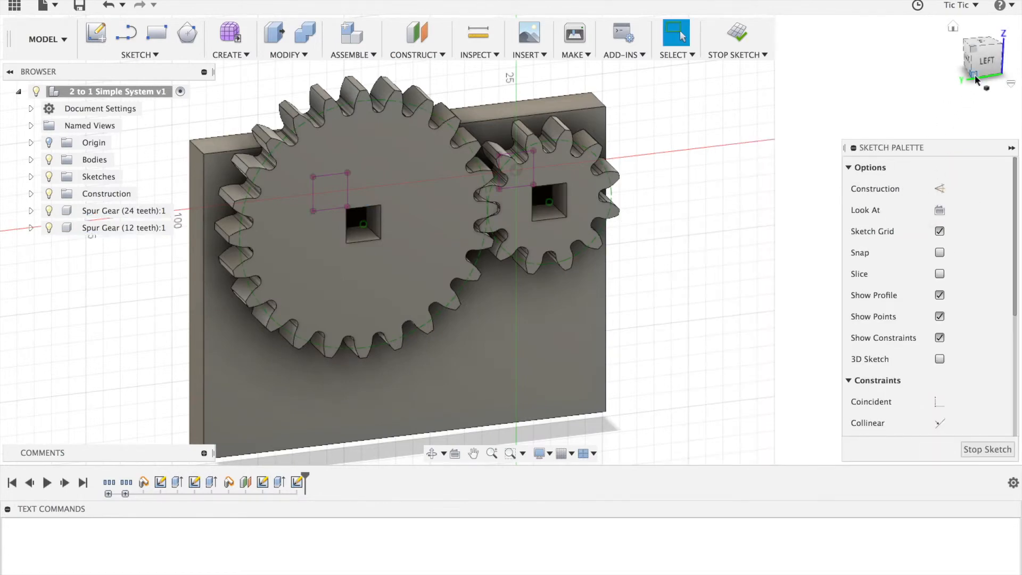
- Draw a 14.2 mm diameter circle centred on the 12-tooth gear's projected square, at the sketch origin
left_click(967, 62)
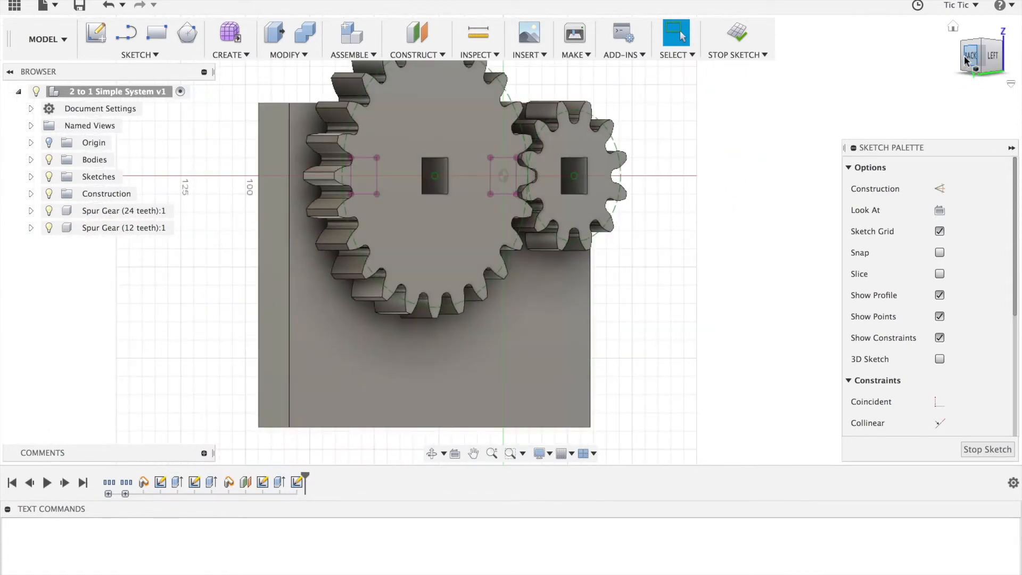
left_click(967, 62)
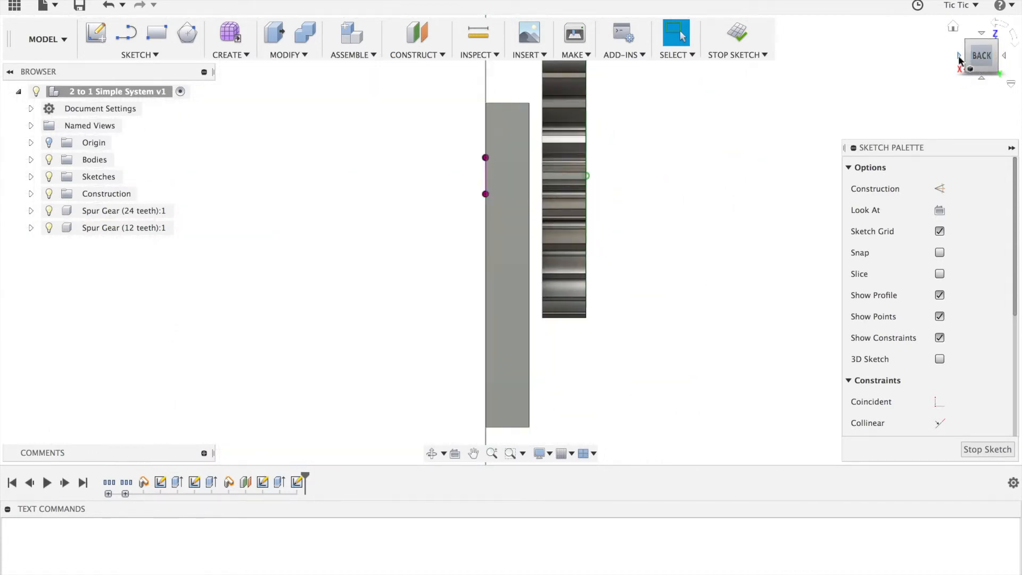
left_click(959, 57)
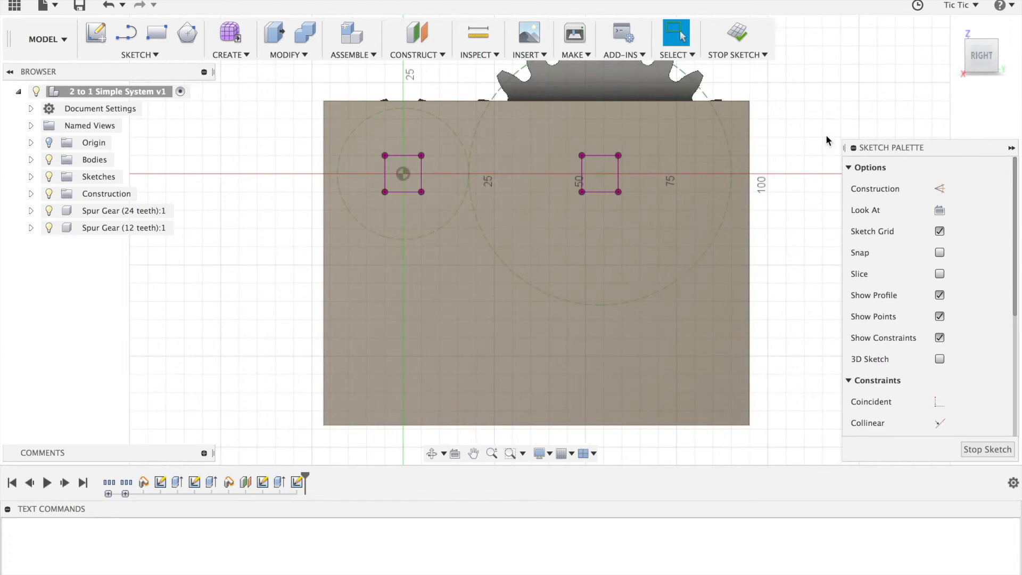
scroll(826, 135, "up", 4)
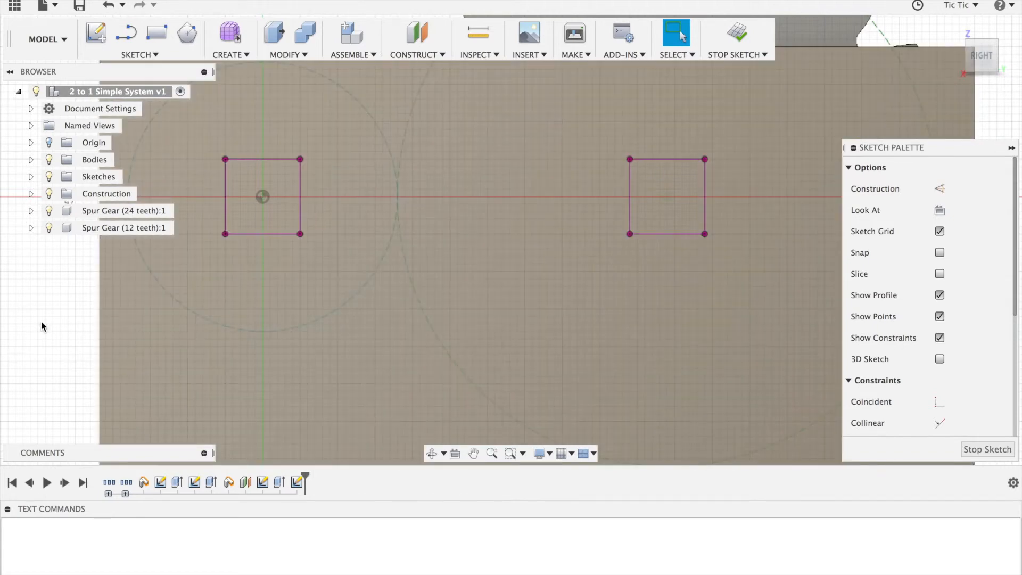
key("c")
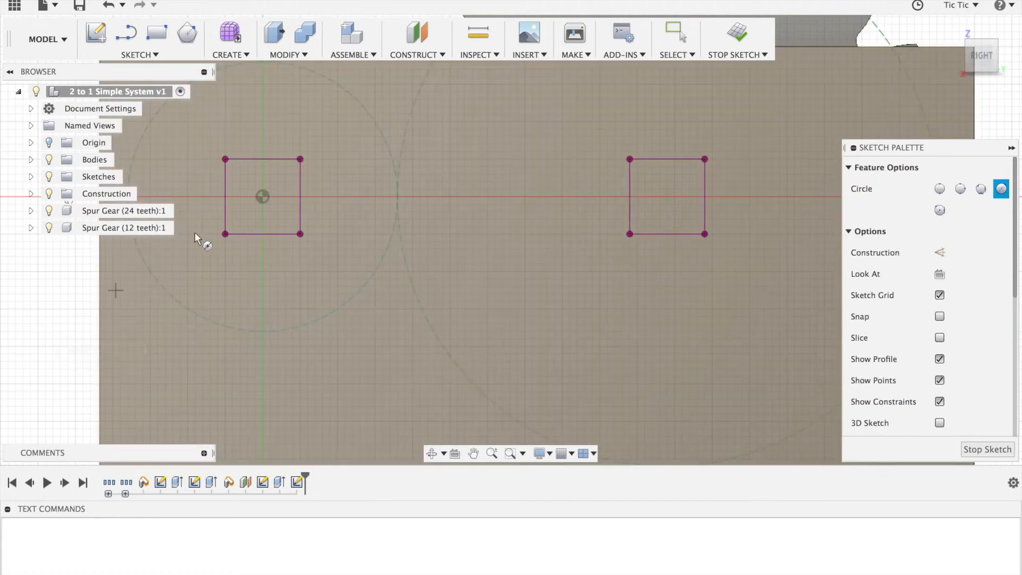
left_click(264, 197)
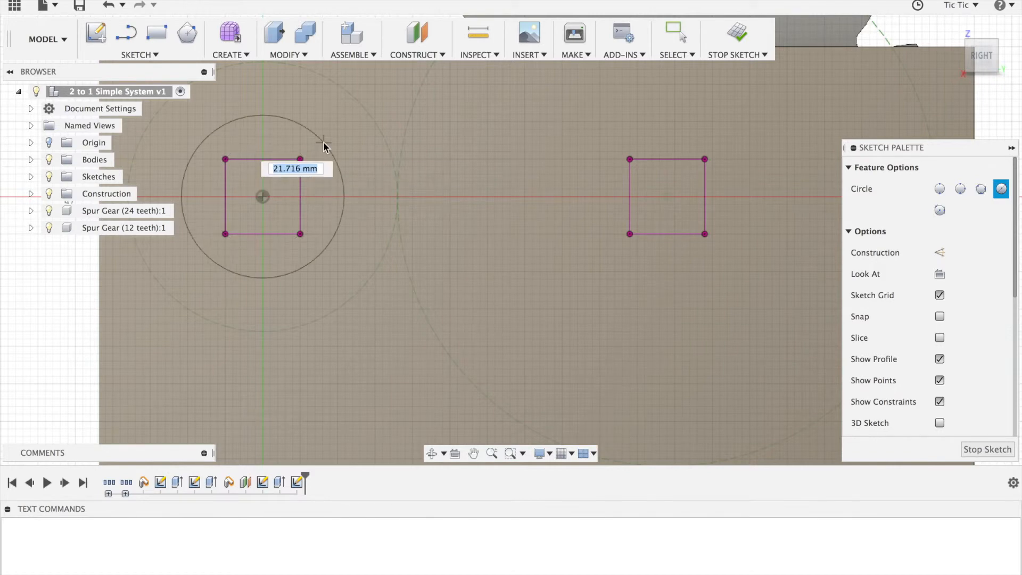
type("14.2")
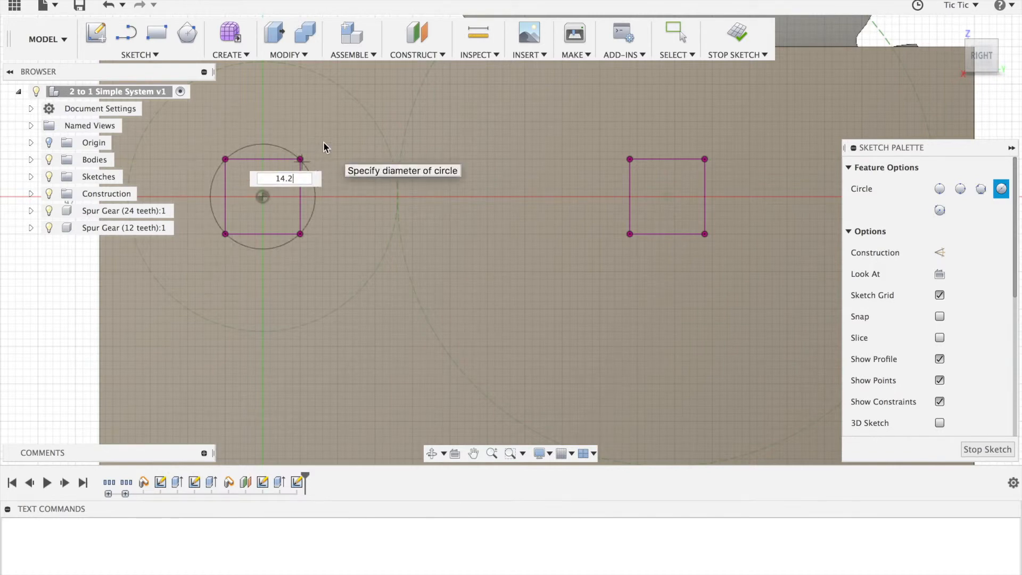
type("mm")
key("Return")
key("Escape")
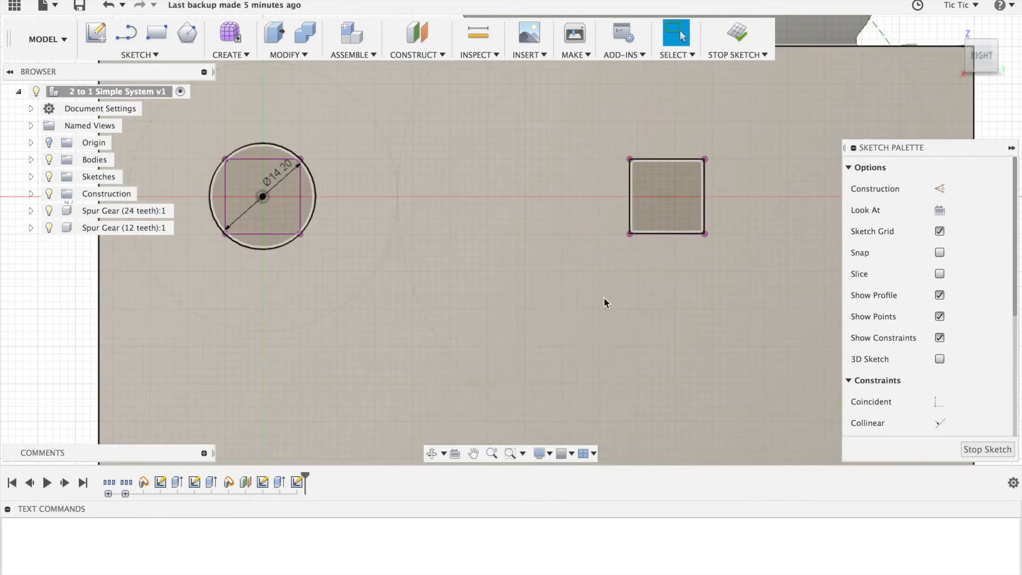
- Draw a 14.2 mm diameter circle centred on the 24-tooth gear's projected square, and finish the sketch
key("c")
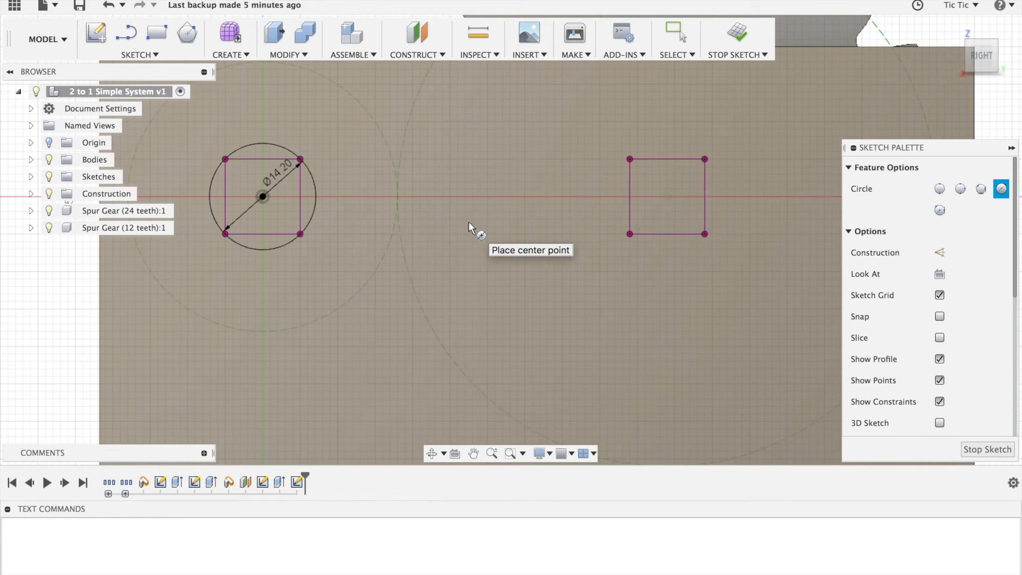
left_click(666, 196)
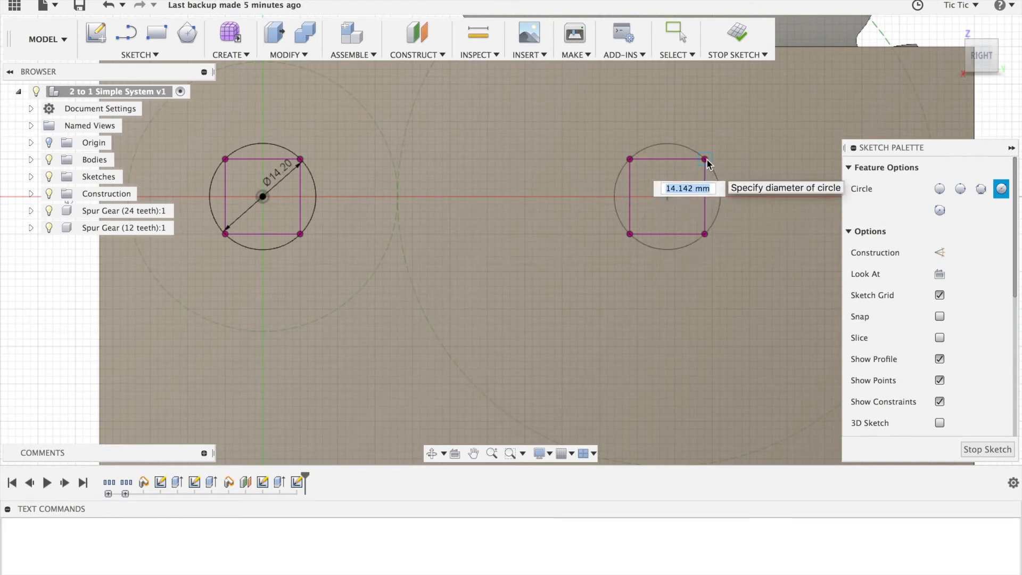
type("14.2")
key("Tab")
key("Return")
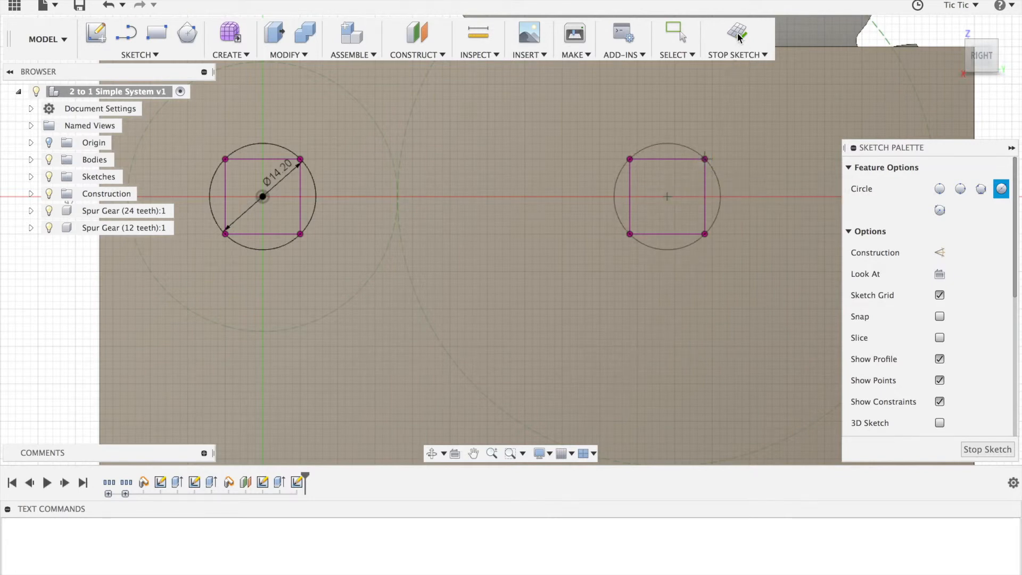
key("Escape")
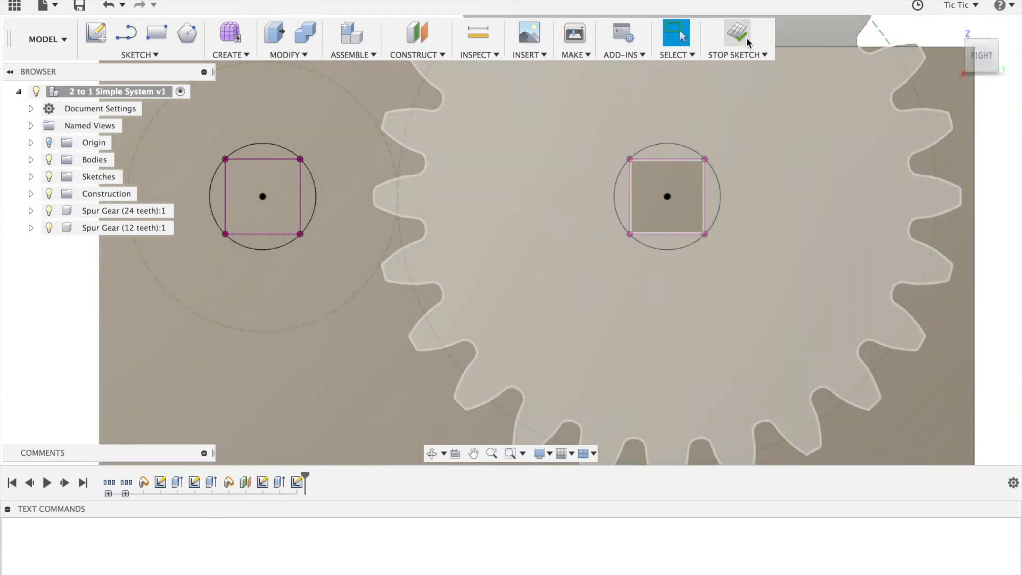
left_click(738, 33)
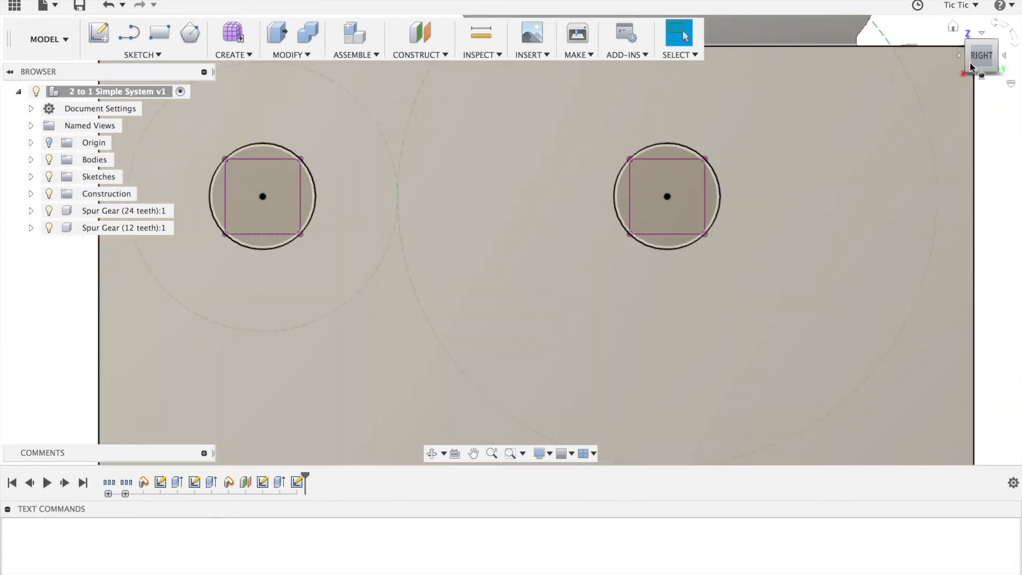
- Extrude both full circle areas, including their inner squares, by -12 mm to cut two round holes through the plate
left_click_drag(965, 68, 950, 71)
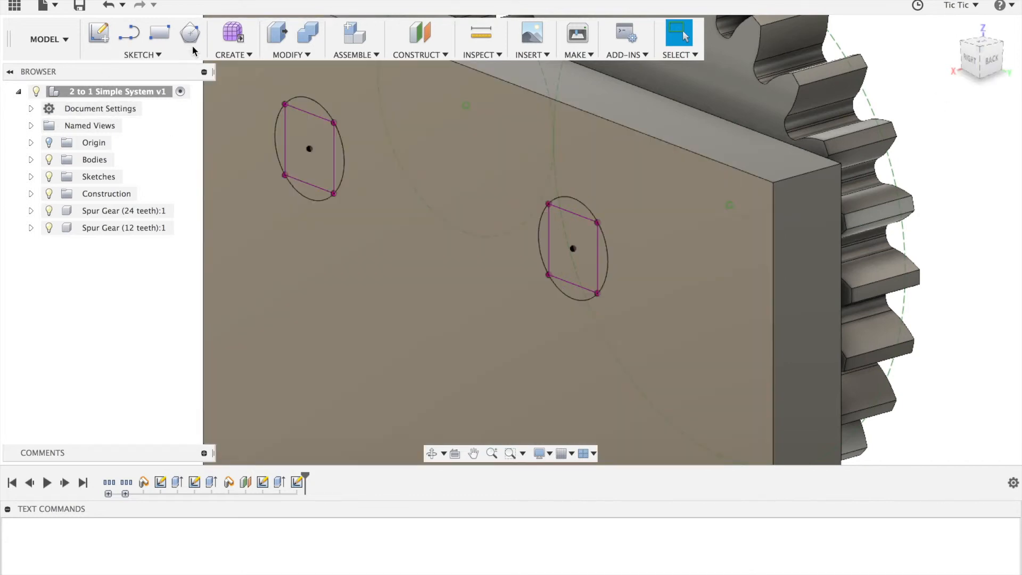
left_click(277, 33)
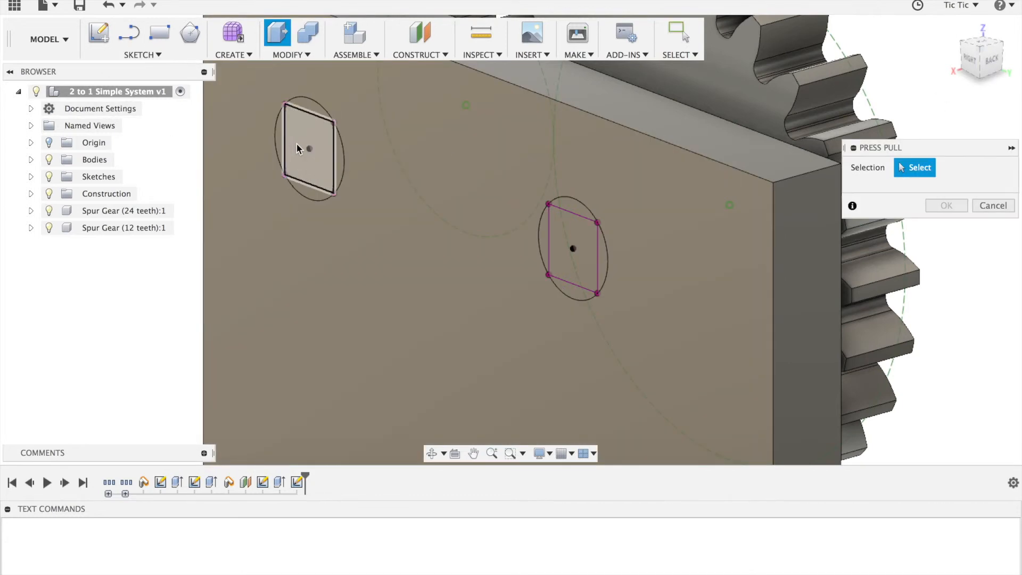
left_click(298, 148)
left_click(543, 253)
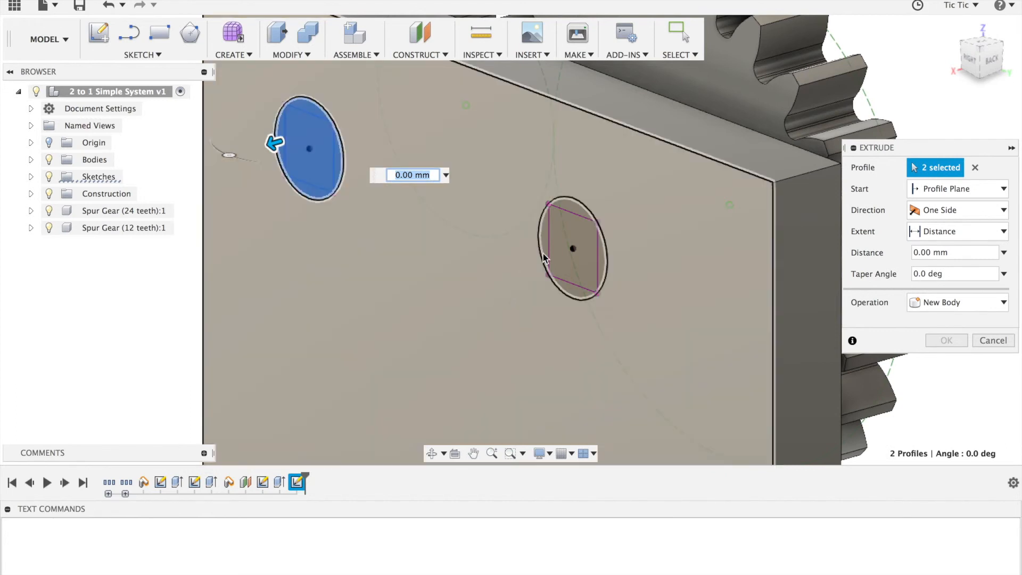
left_click(571, 234)
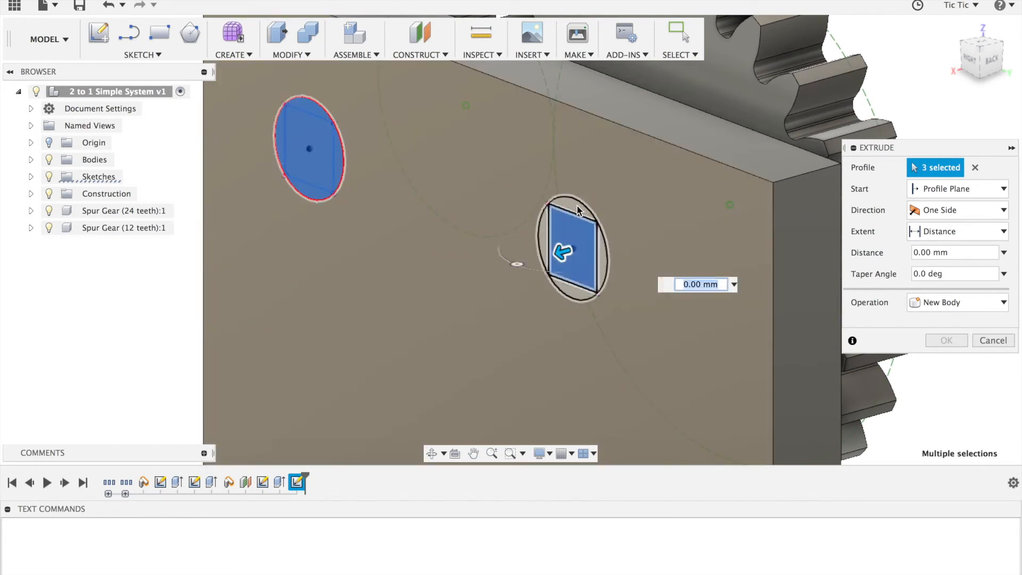
left_click(577, 210)
type("-12")
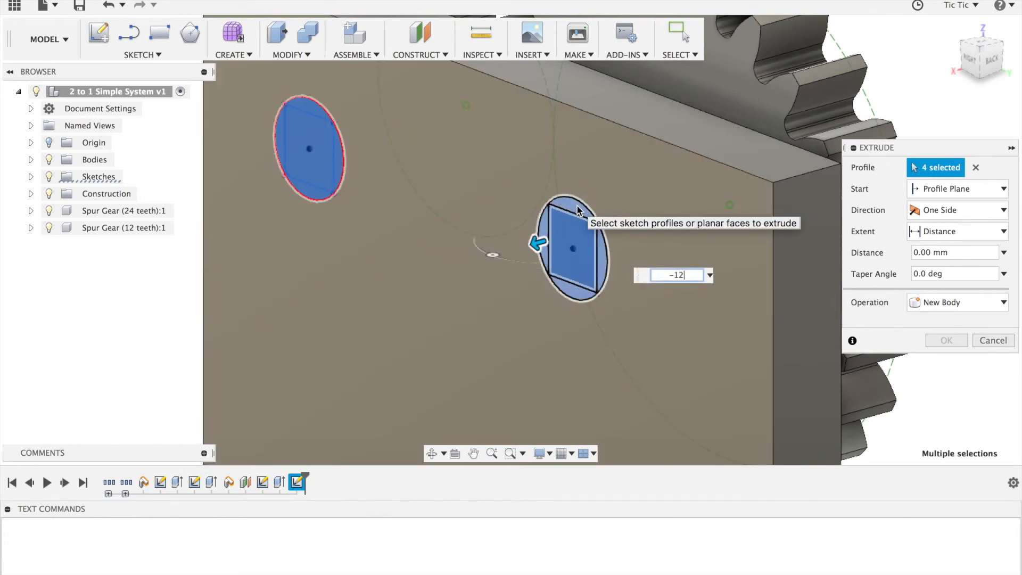
key("Return")
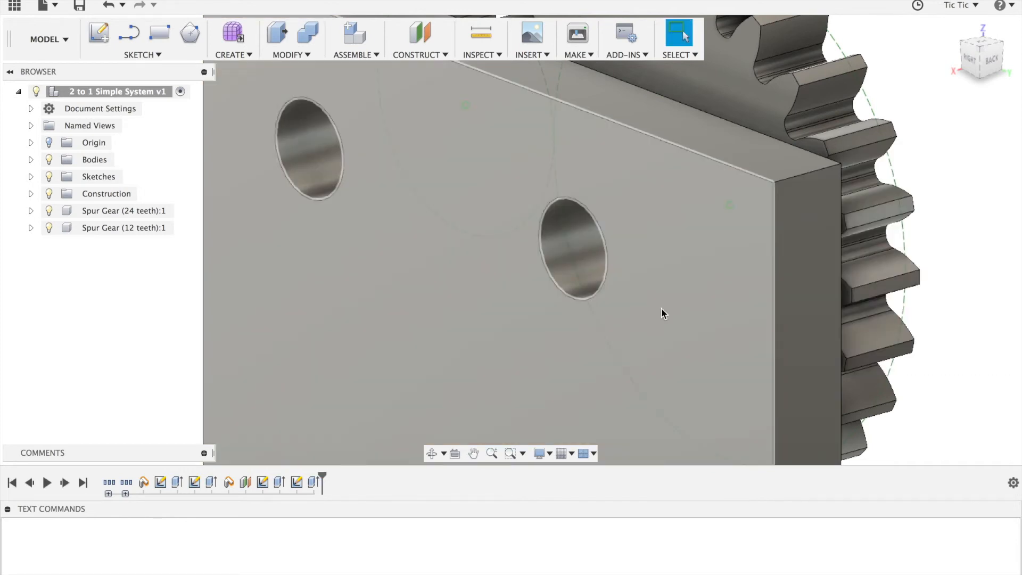
- Examine how the plate's round holes line up with the gears' square holes, from the gear side and the plate side
scroll(622, 397, "down", 4)
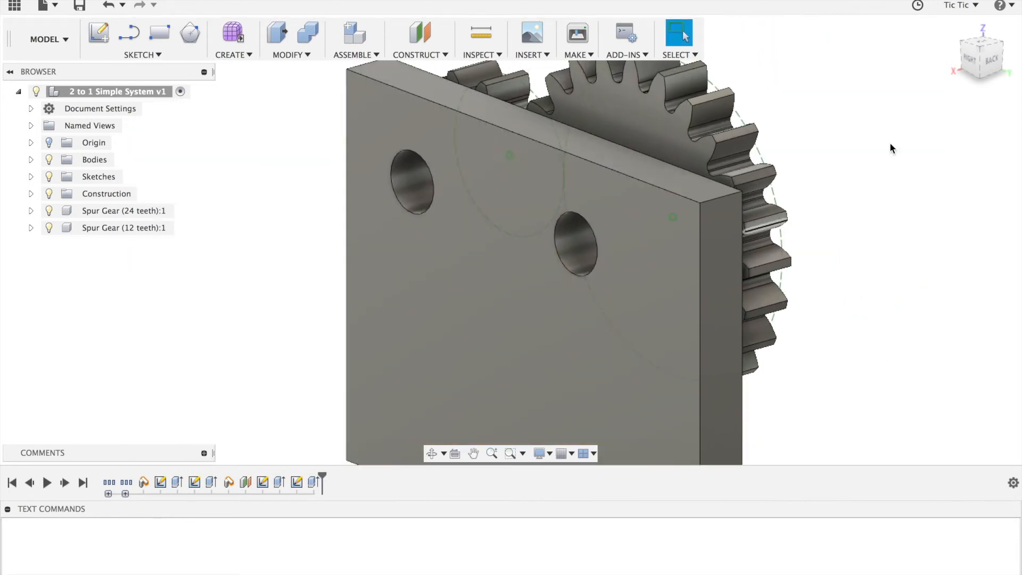
left_click(966, 76)
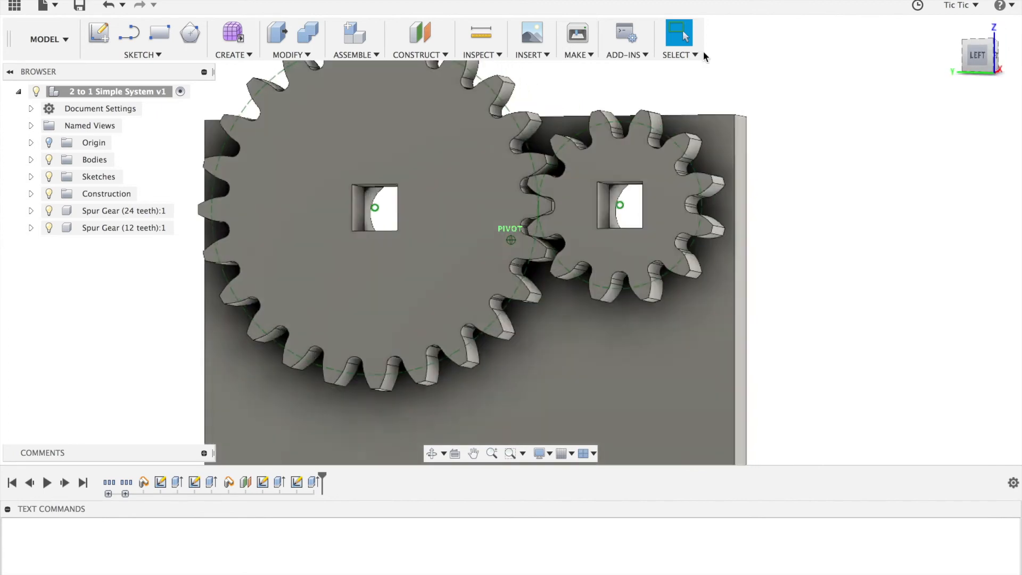
left_click_drag(703, 52, 979, 70)
scroll(863, 287, "right", 3)
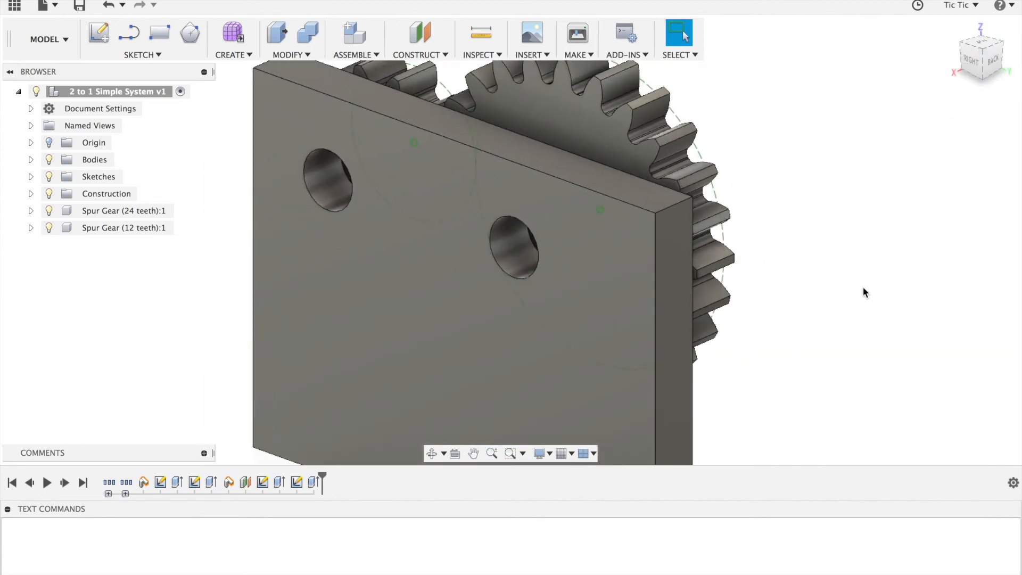
scroll(863, 287, "down", 4)
scroll(864, 286, "right", 2)
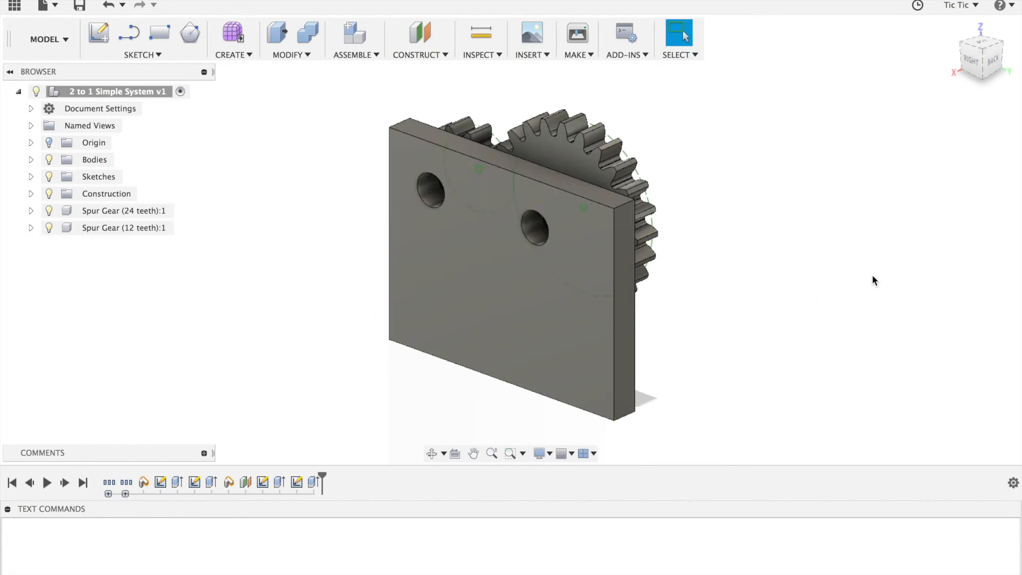
- Create a midplane between the two flat faces of the 24-tooth gear
left_click(1002, 80)
left_click_drag(982, 63, 995, 68)
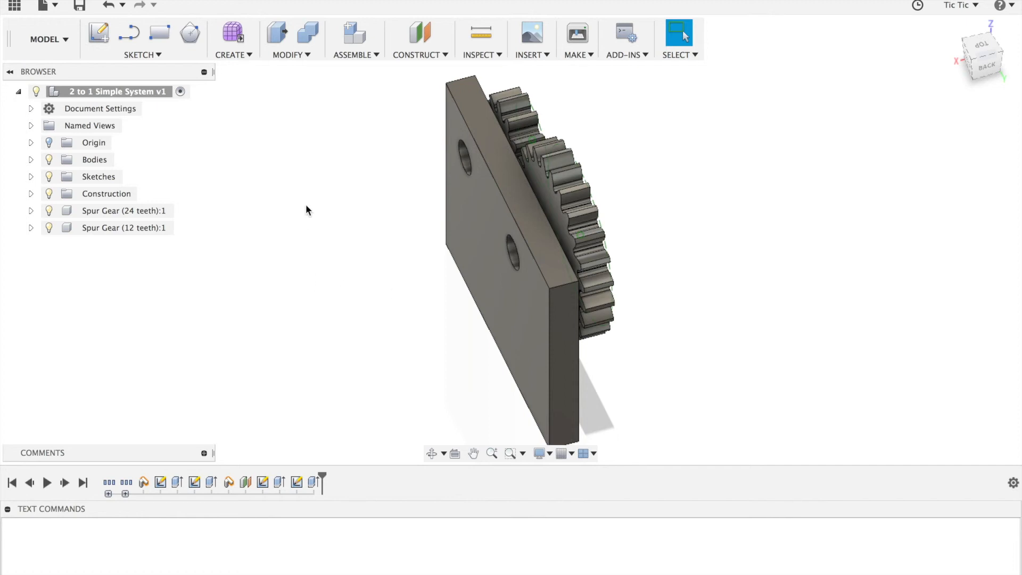
left_click(429, 56)
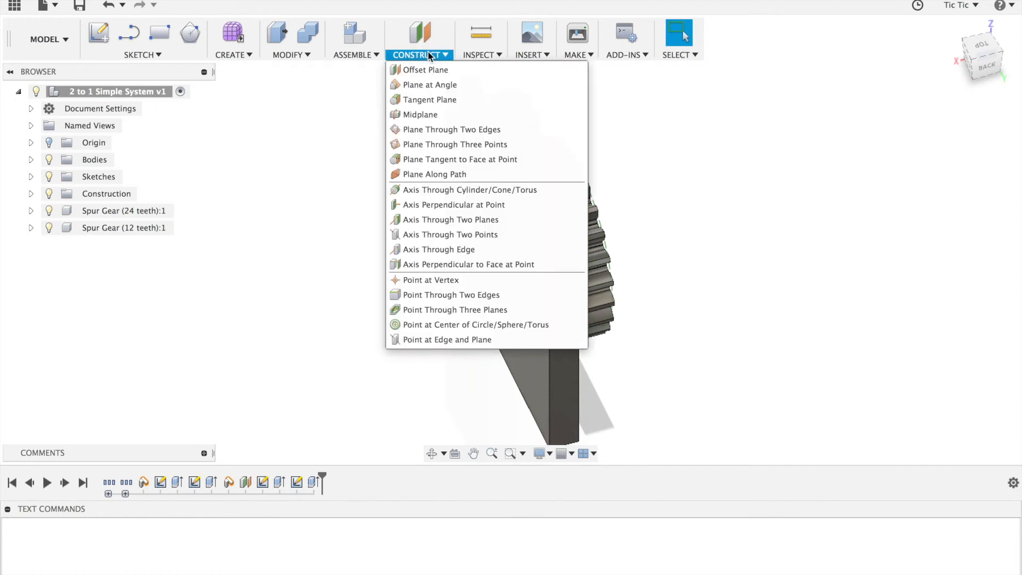
left_click(412, 115)
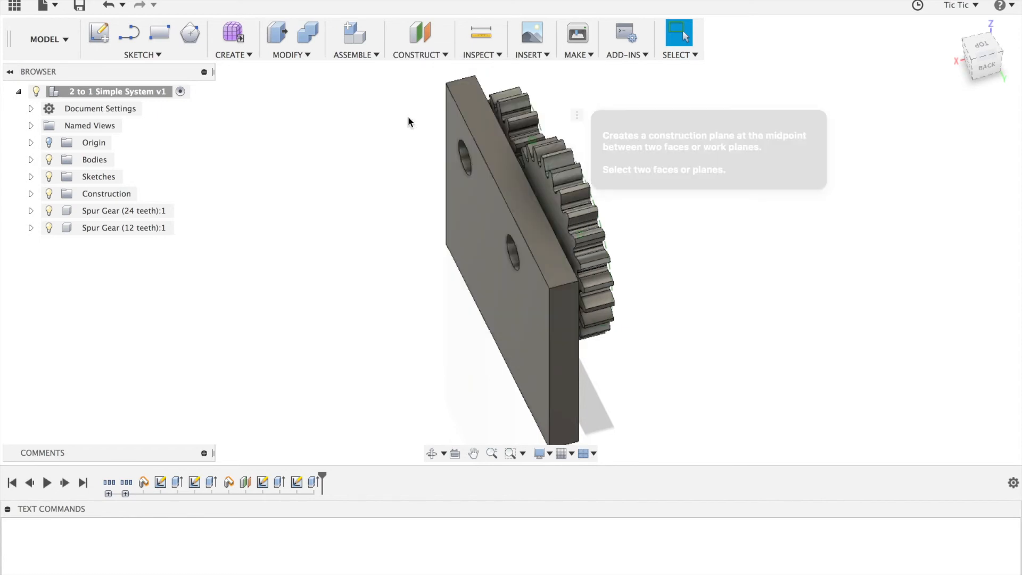
left_click(550, 198)
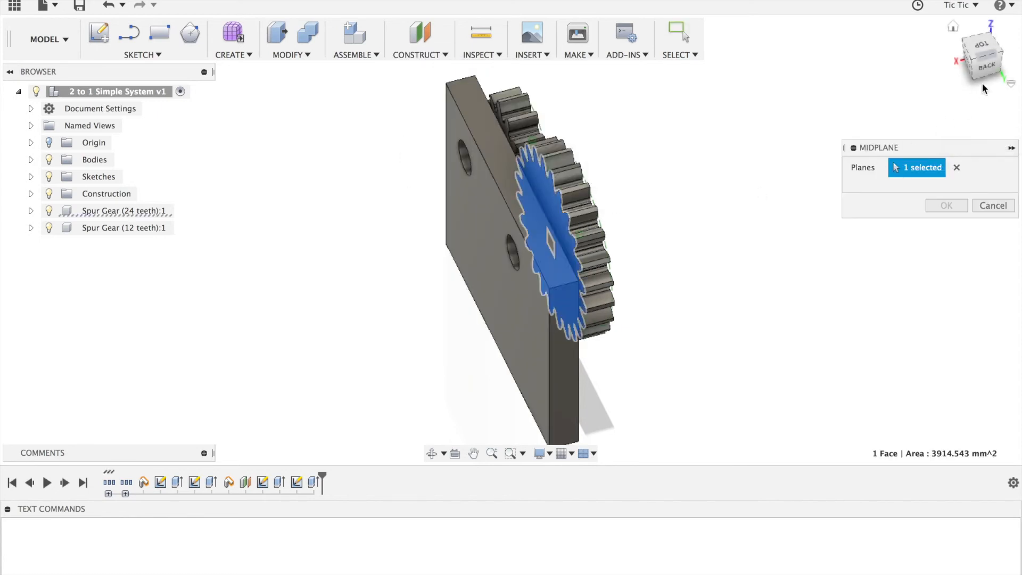
left_click_drag(985, 56, 975, 72)
left_click(544, 230)
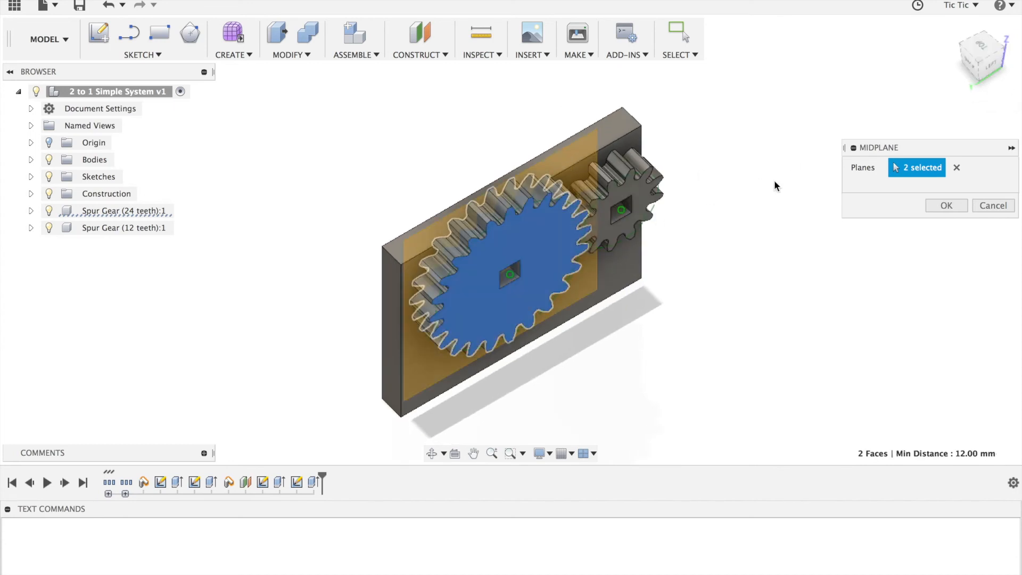
left_click(950, 205)
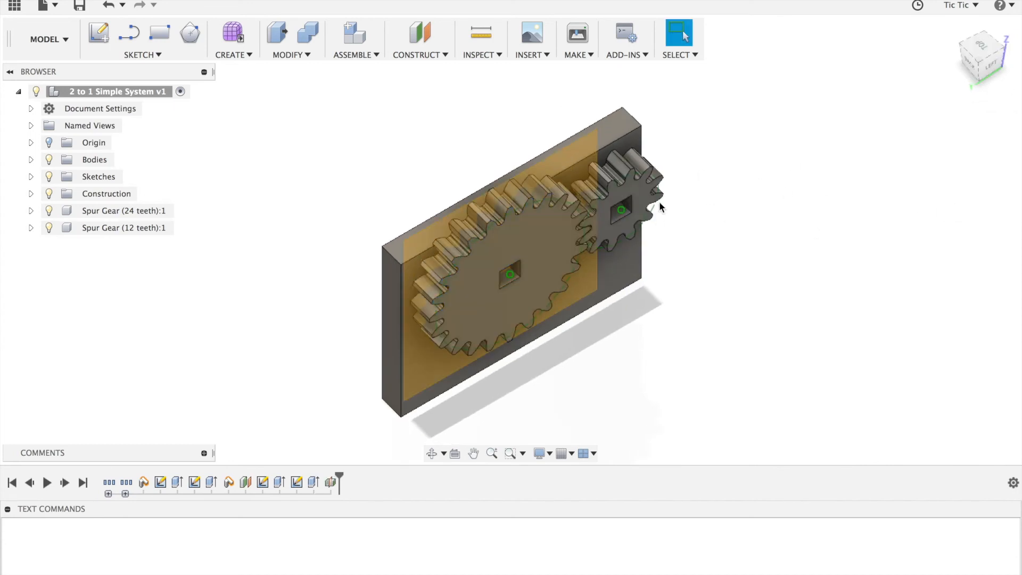
left_click(978, 54)
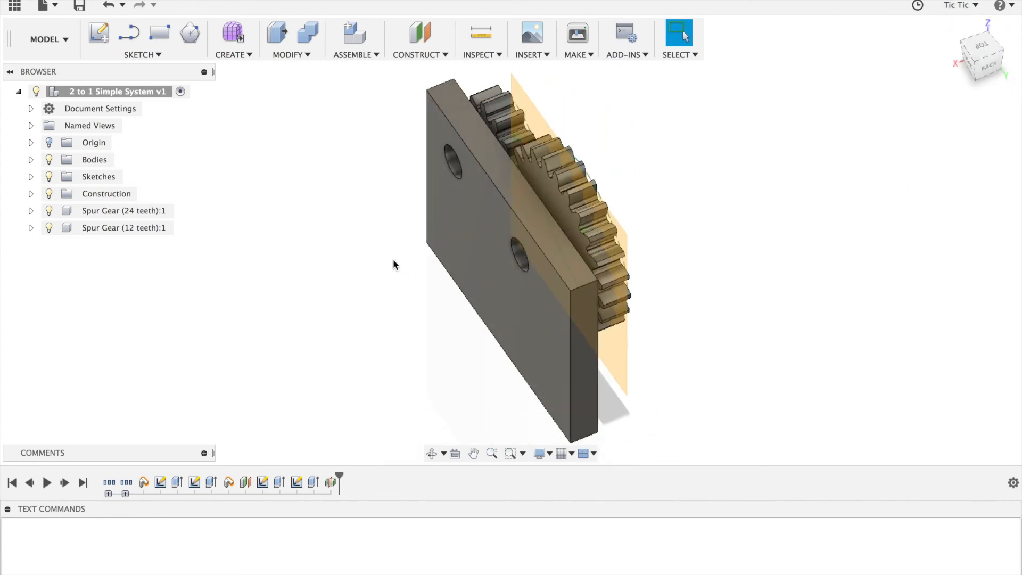
- Mirror the support plate as a body across the gear midplane to place a second plate on the gears' other side
left_click(241, 55)
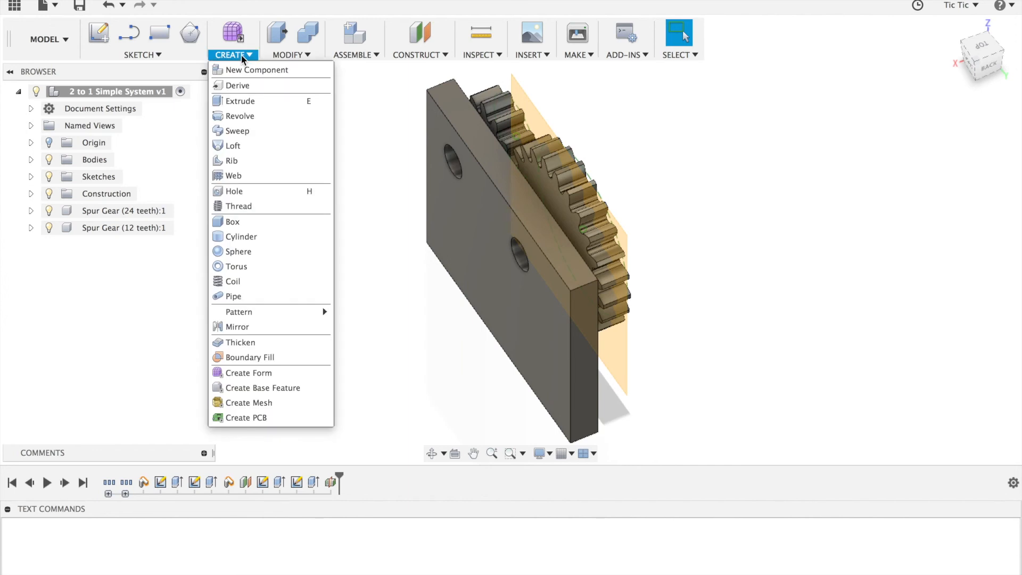
left_click(230, 326)
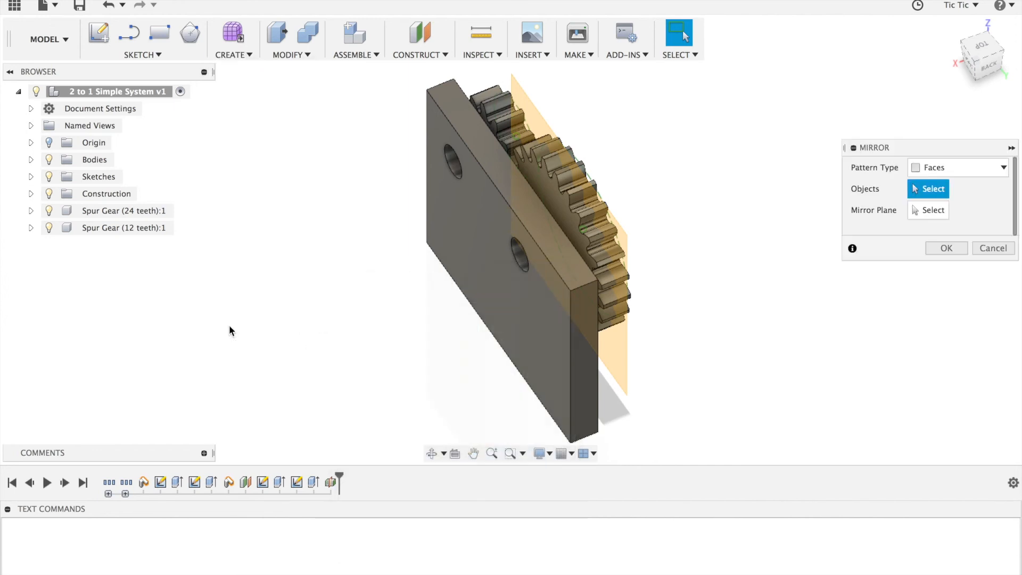
left_click(999, 167)
left_click(940, 200)
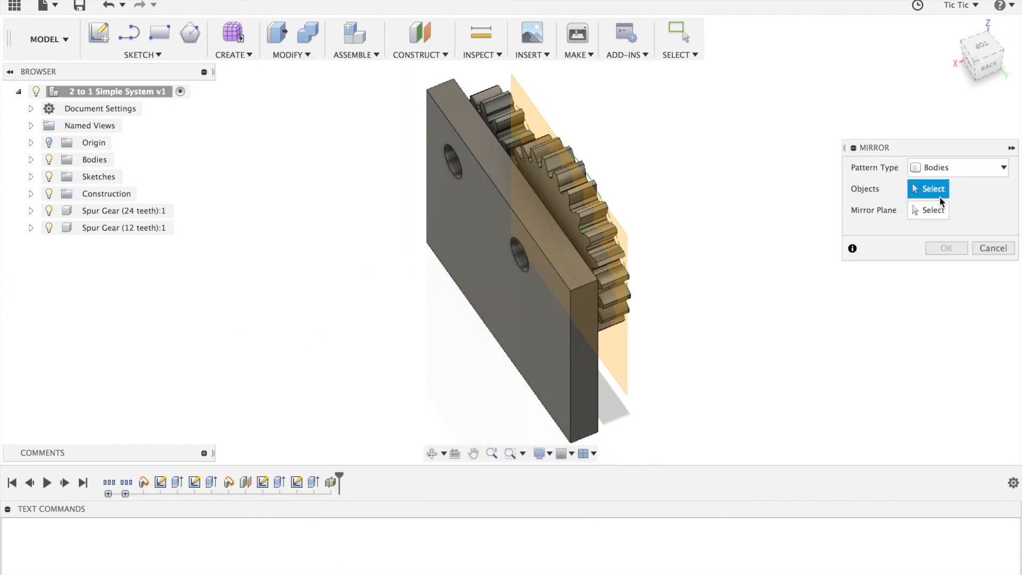
left_click(541, 322)
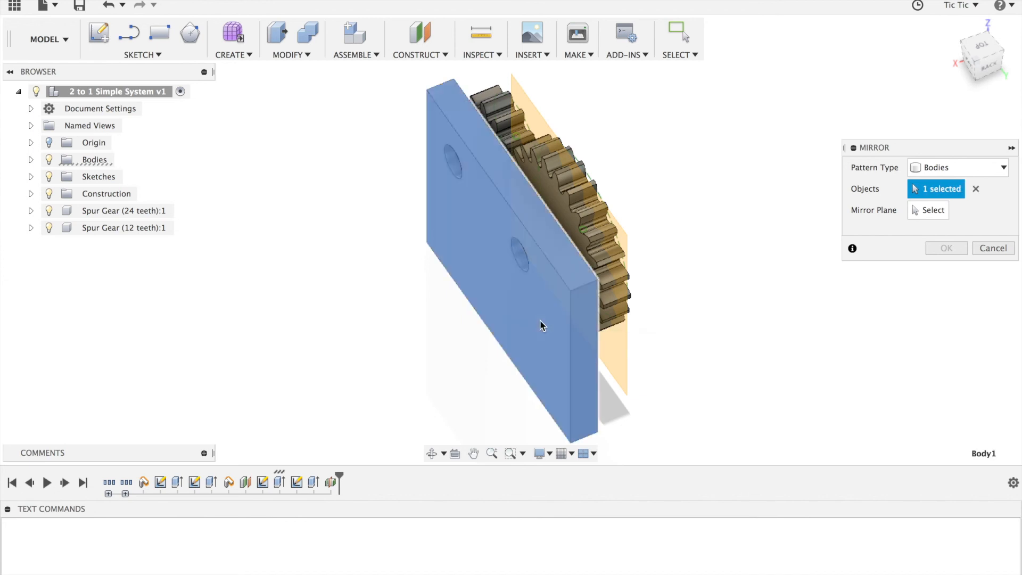
left_click(935, 211)
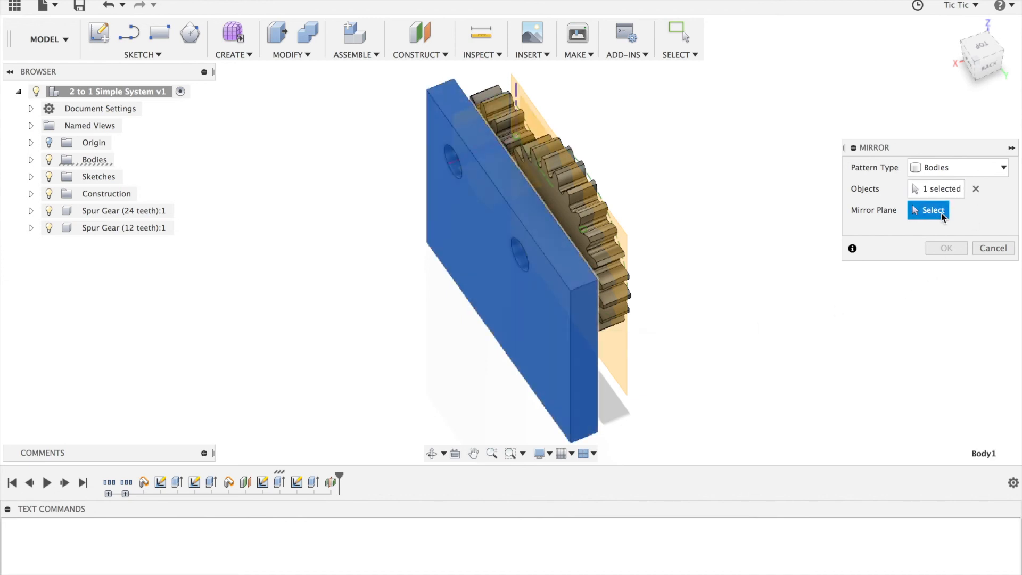
left_click(975, 61)
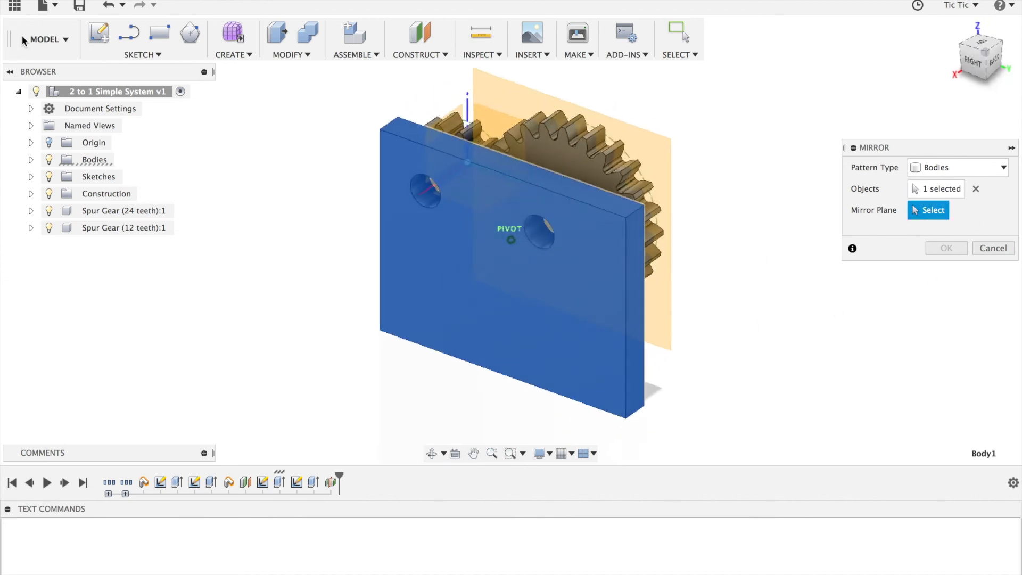
left_click(659, 126)
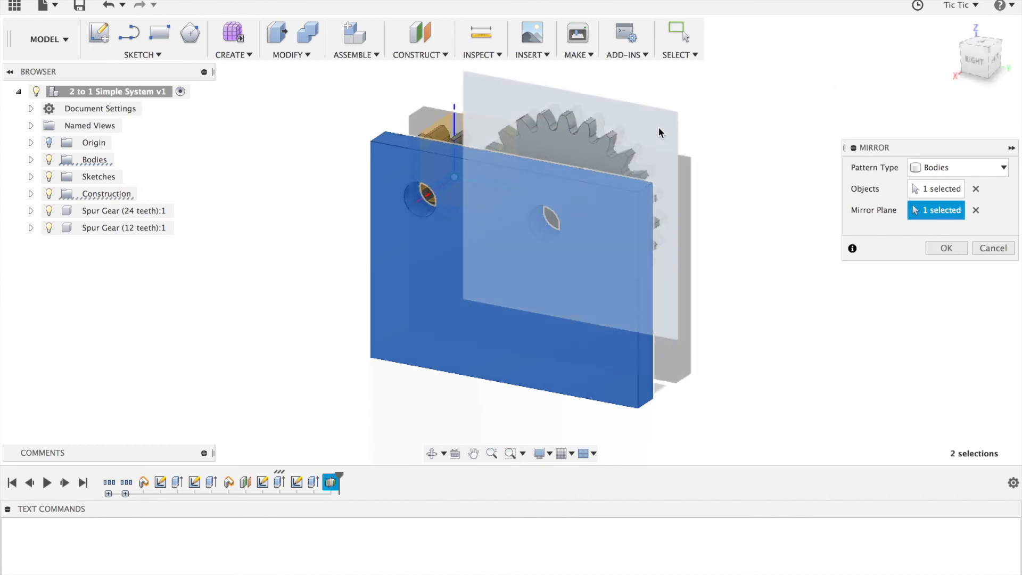
left_click(936, 246)
left_click(978, 73)
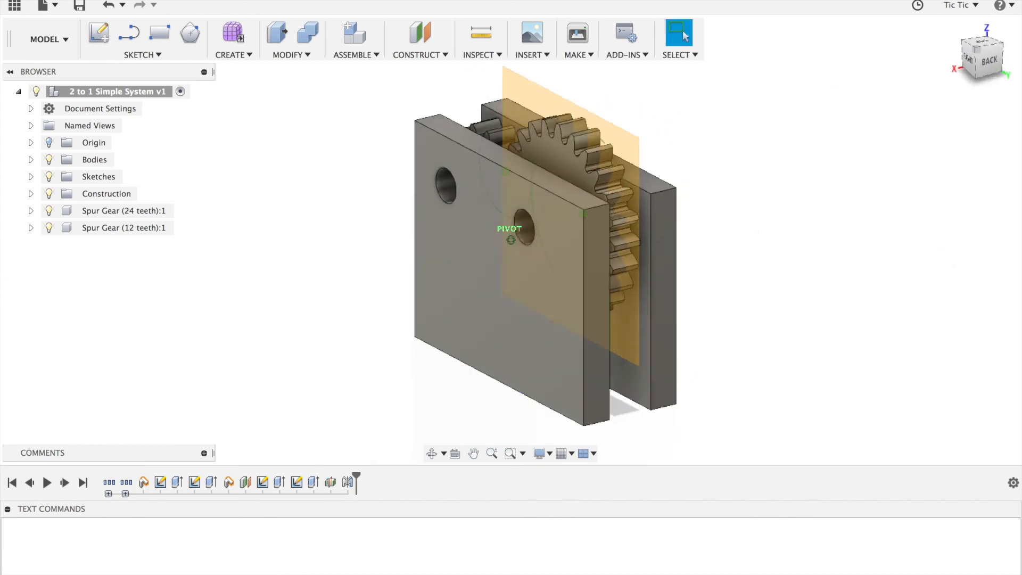